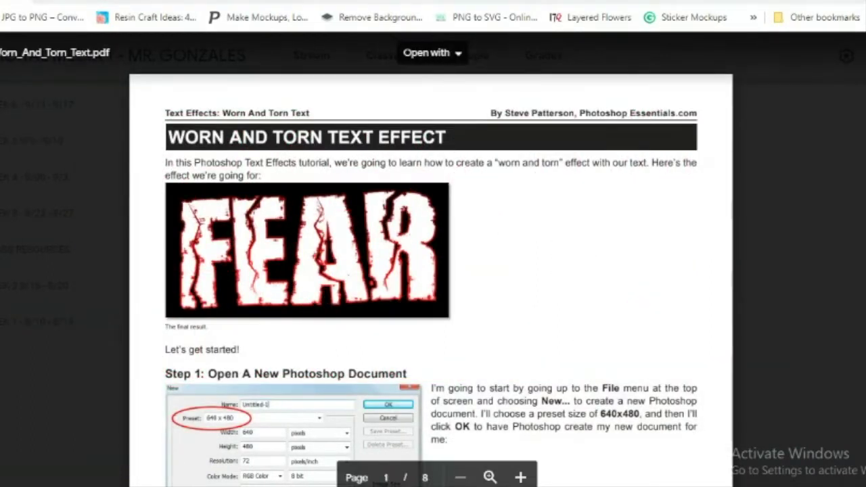
Switch to Photoshop, create a 640 x 480 pixel RGB document at 72 ppi with a white background, and reset the Essentials workspace
key(alt+Tab)
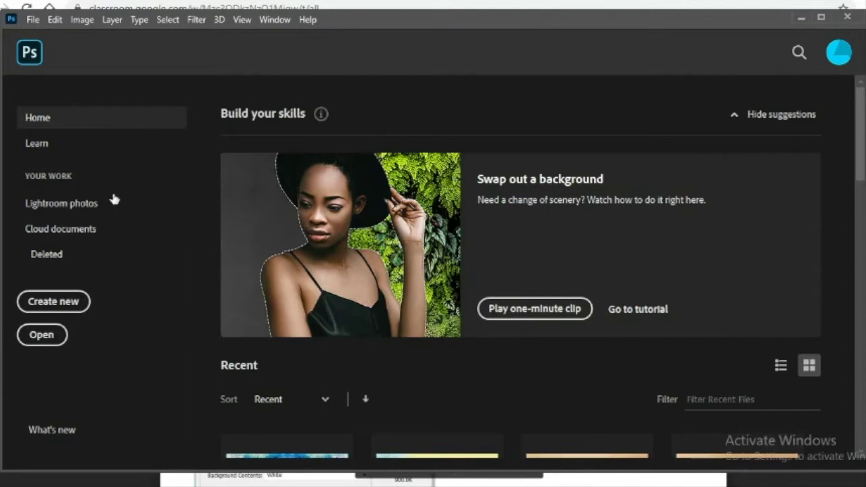
click(54, 302)
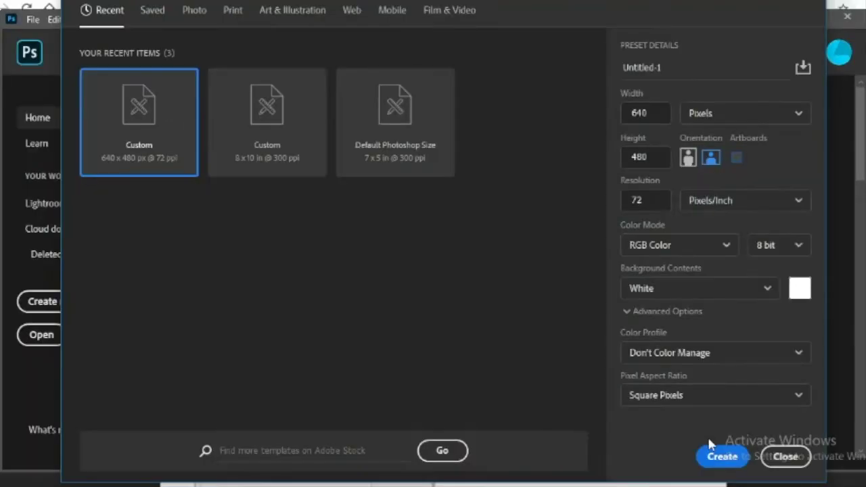
click(708, 456)
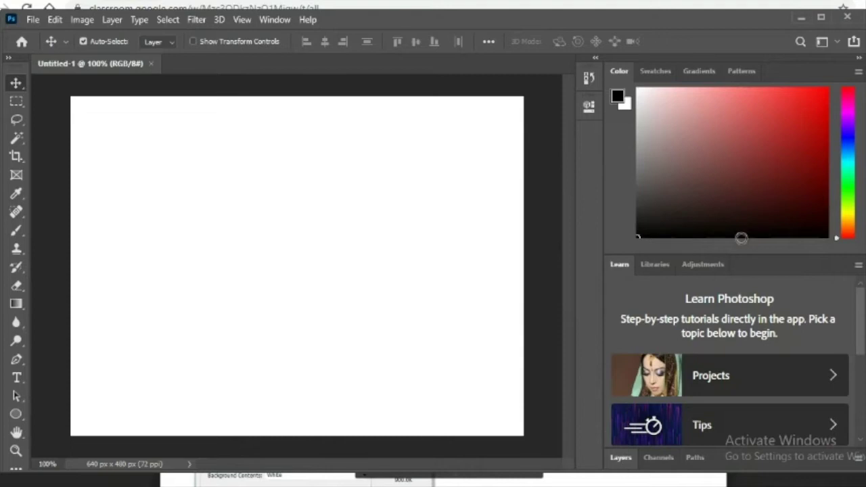
click(821, 43)
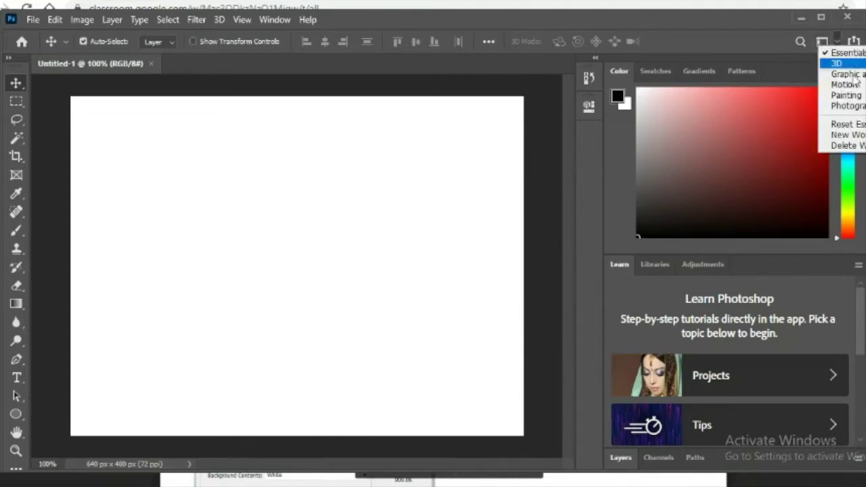
click(845, 124)
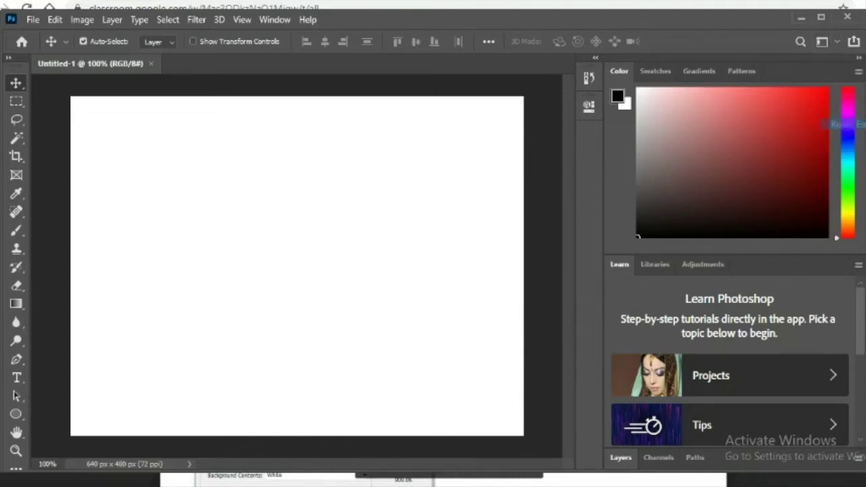
Unlock the Background layer and fill it with black
click(631, 461)
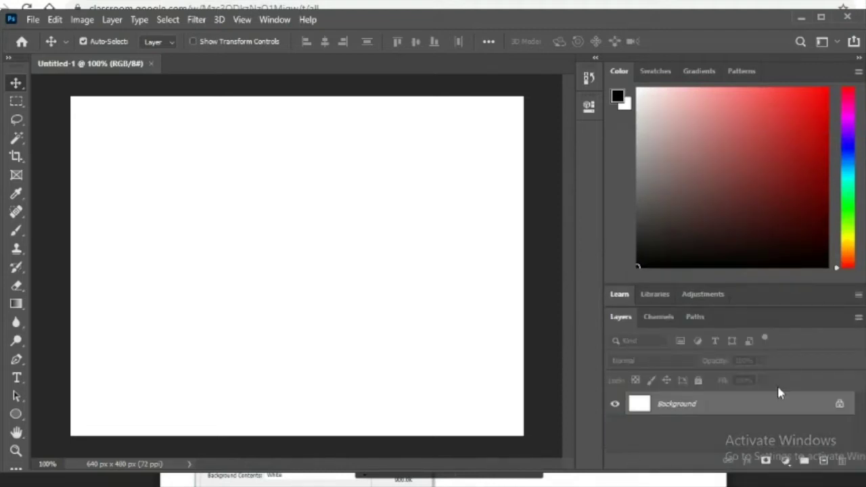
click(839, 404)
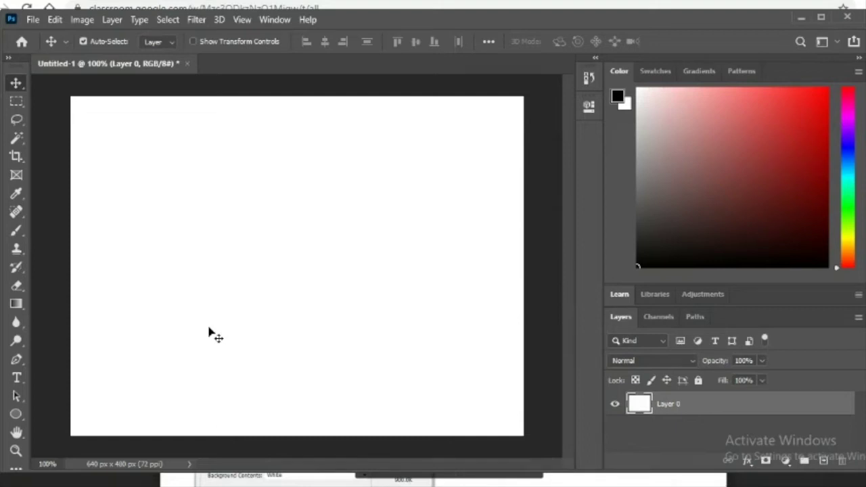
key(alt+BackSpace)
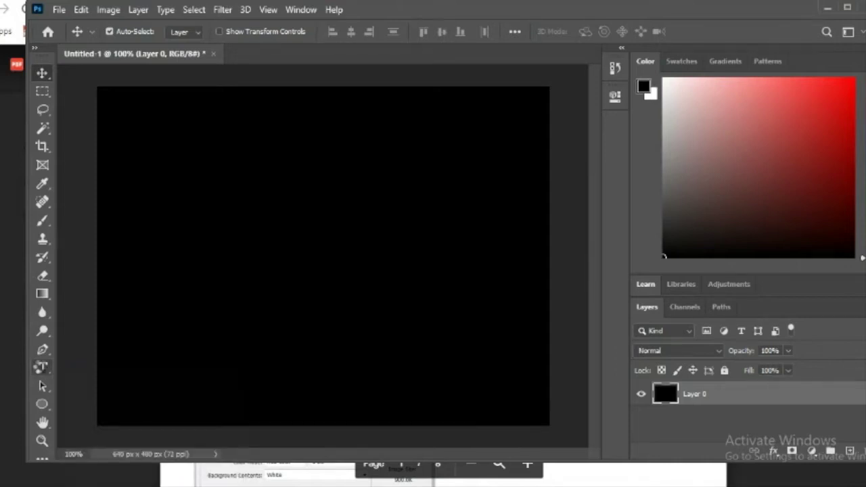
Start a horizontal text line near the middle of the canvas and clear its placeholder text
click(42, 367)
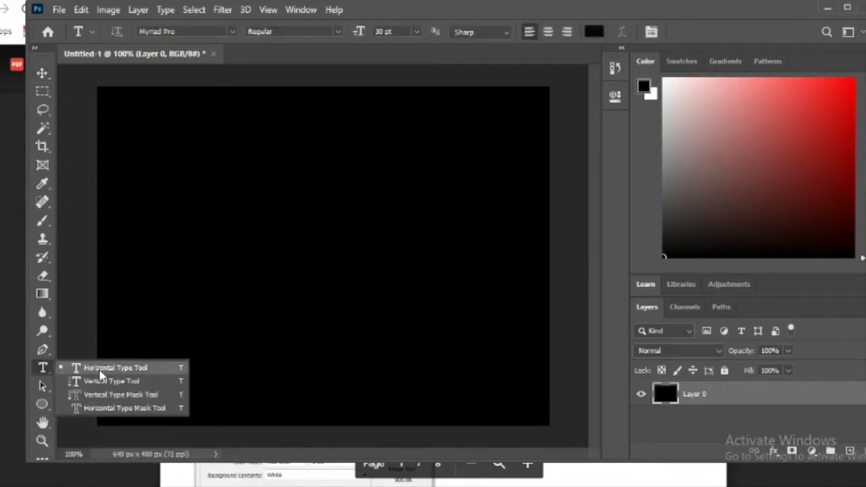
click(102, 369)
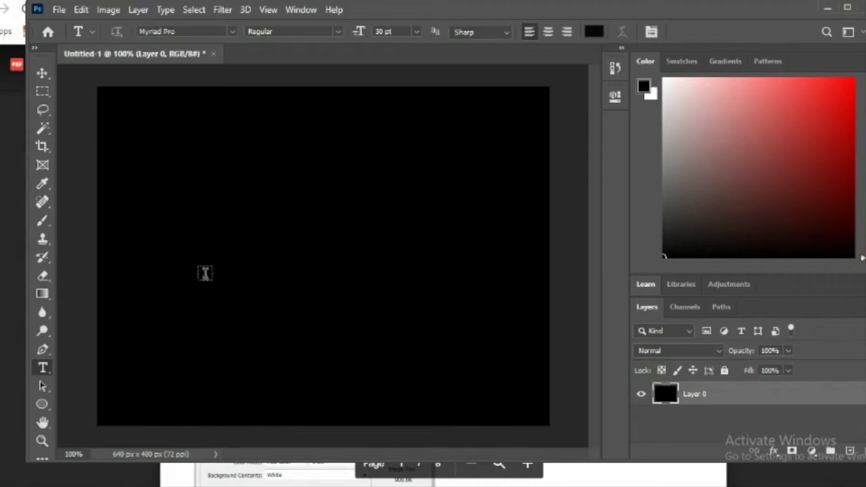
click(270, 262)
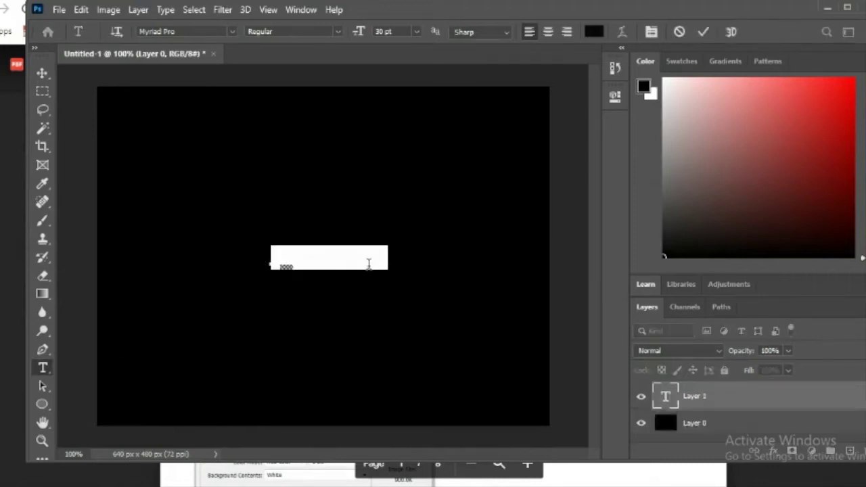
click(382, 254)
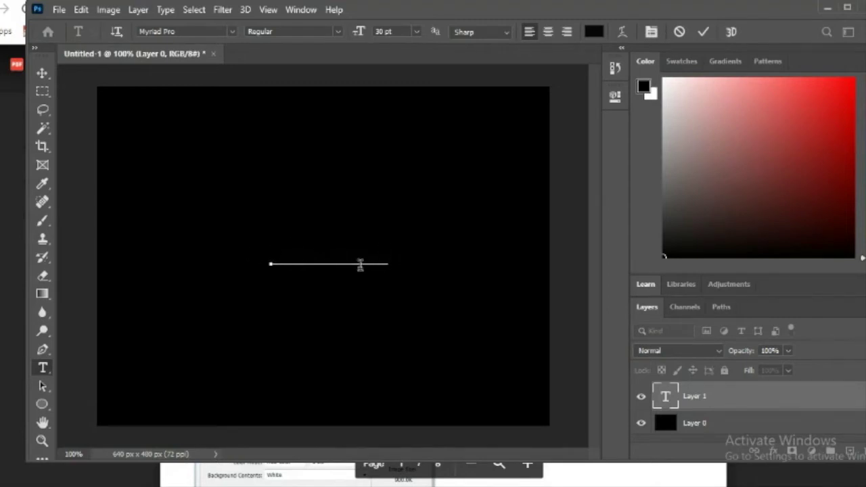
drag(386, 259, 252, 238)
key(BackSpace)
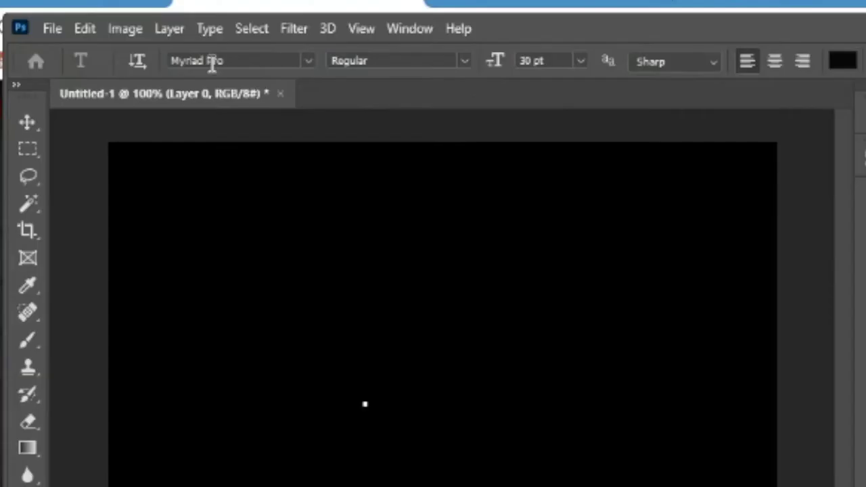
Set the text's font to Impact Regular
click(218, 31)
text(IM)
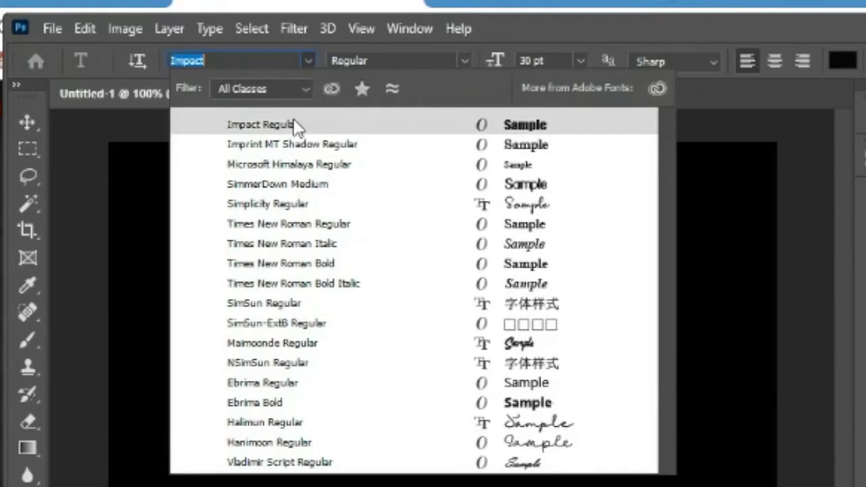
click(295, 127)
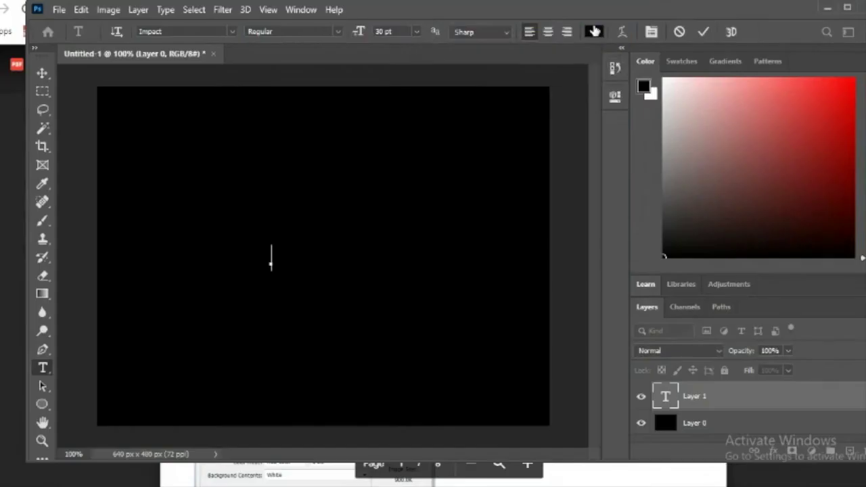
Set the text color to white (ffffff), enter FEAR and commit the text
click(843, 60)
click(369, 151)
mouse_move(368, 152)
mouse_down()
mouse_move(312, 87)
mouse_move(263, 70)
mouse_up()
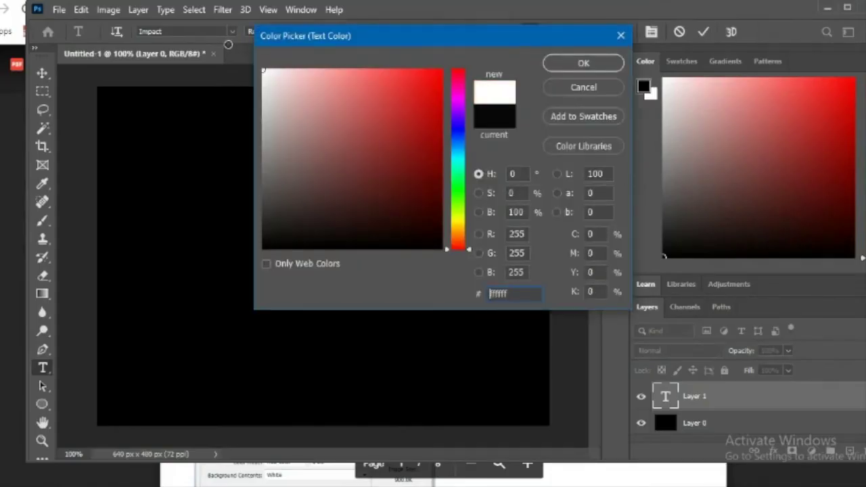
click(559, 65)
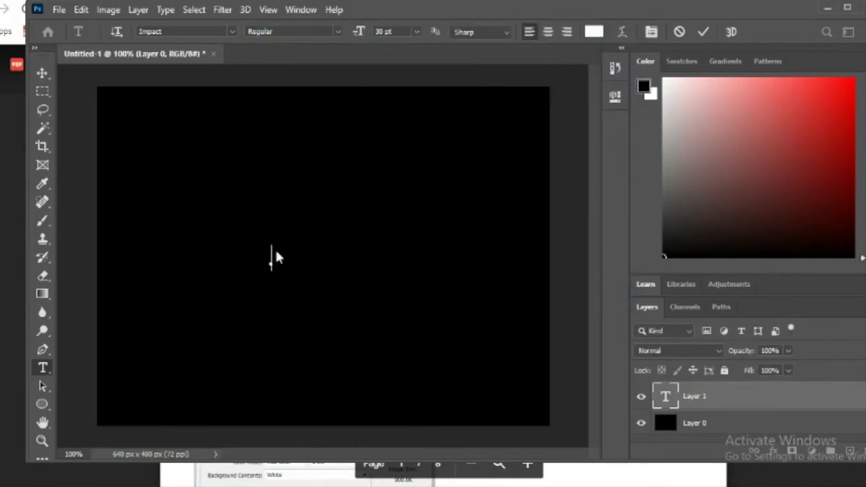
text(FEAR)
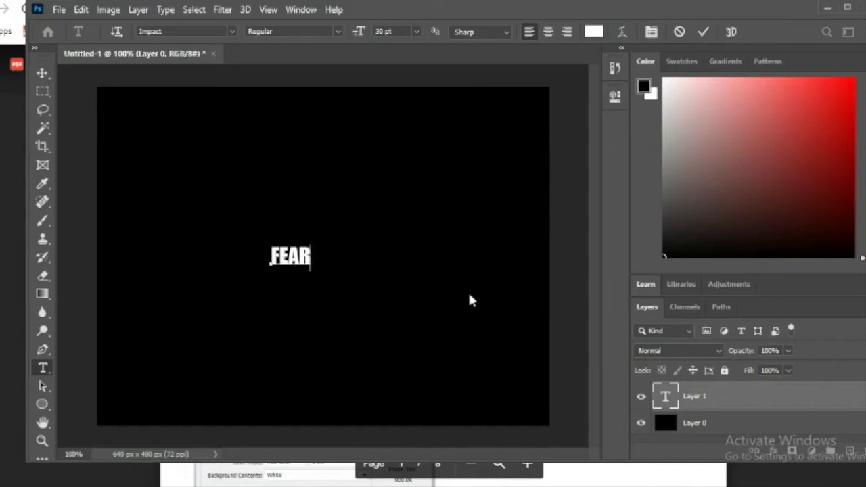
click(703, 33)
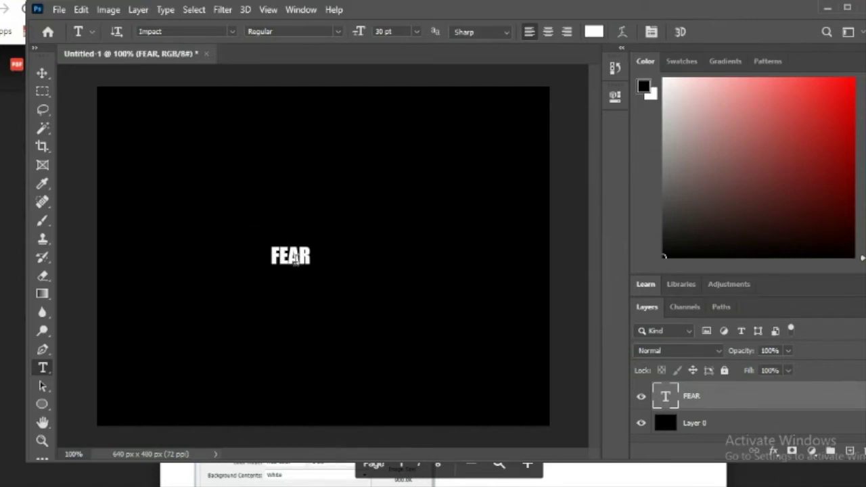
Scale the FEAR text up to about 540 px wide and center it on the canvas at X 320, Y 240
click(80, 10)
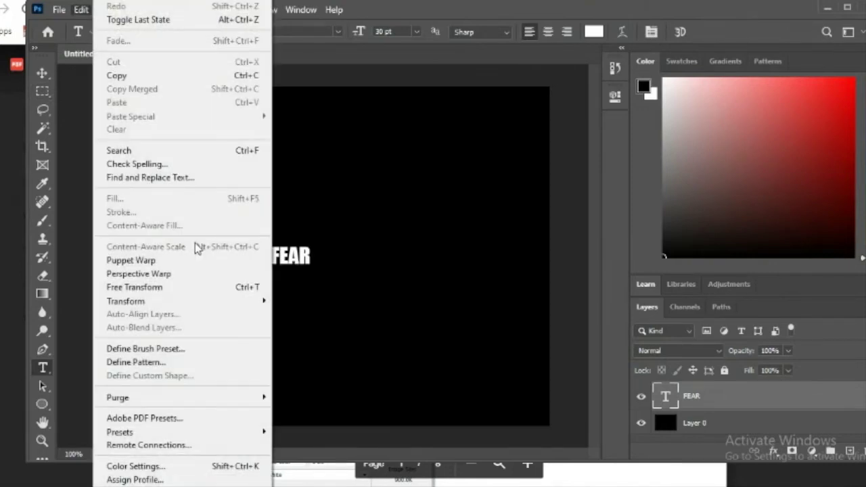
mouse_move(207, 302)
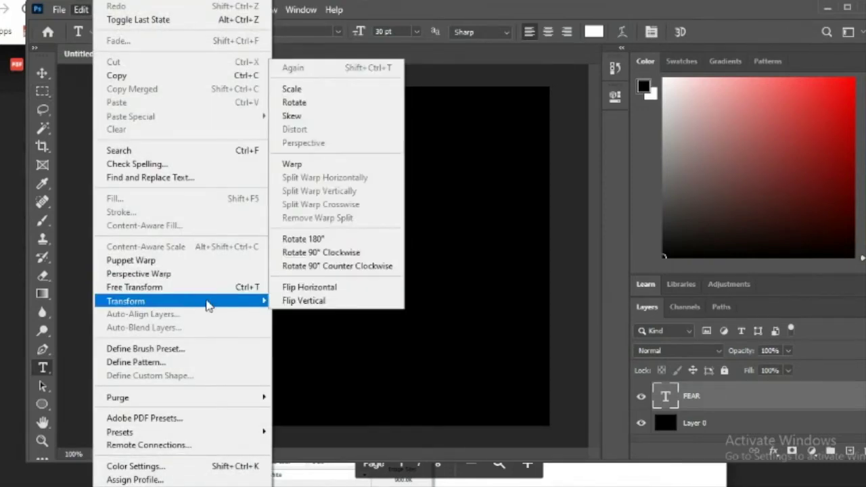
click(329, 88)
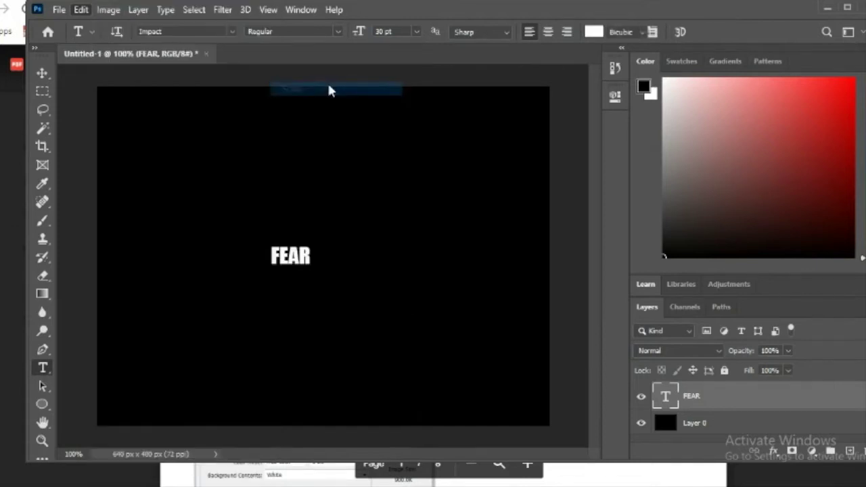
drag(313, 269, 505, 398)
drag(269, 247, 127, 138)
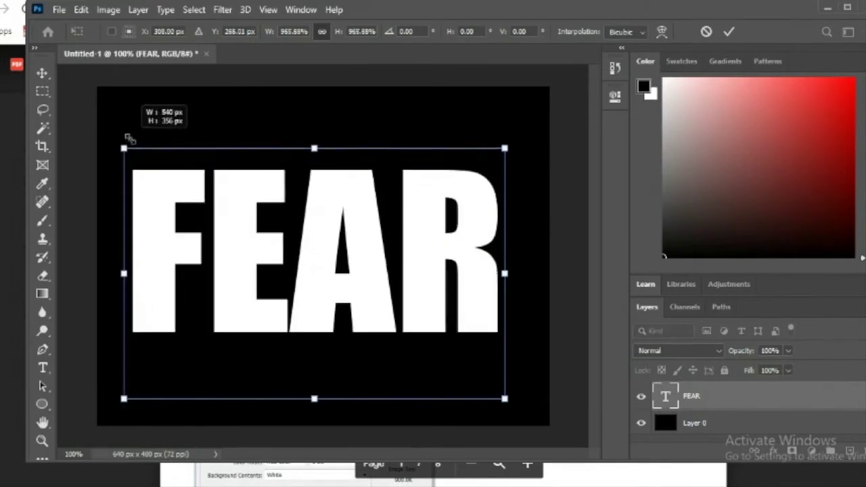
mouse_move(244, 223)
mouse_down()
mouse_move(257, 225)
mouse_move(258, 214)
mouse_move(260, 226)
mouse_move(258, 216)
mouse_up()
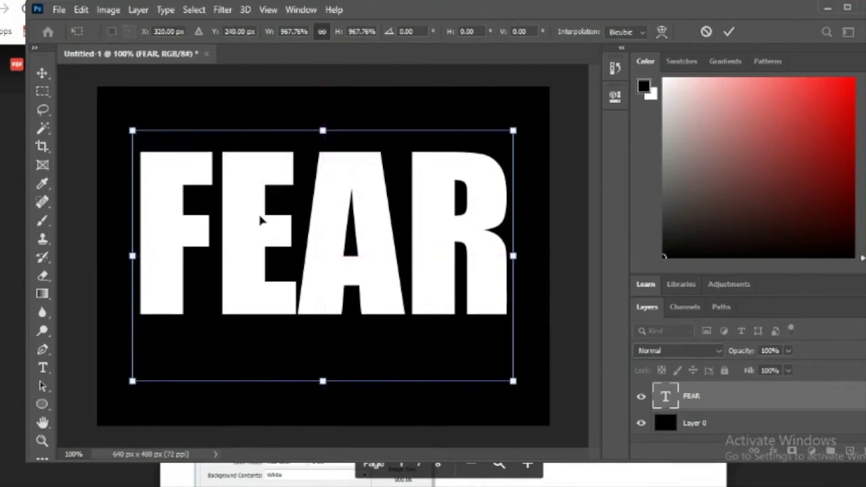
click(728, 34)
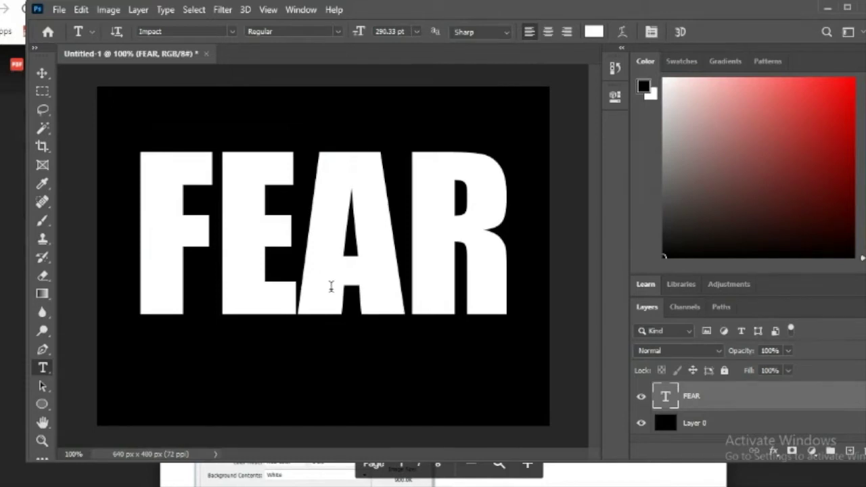
Rasterize the FEAR text layer
right_click(717, 401)
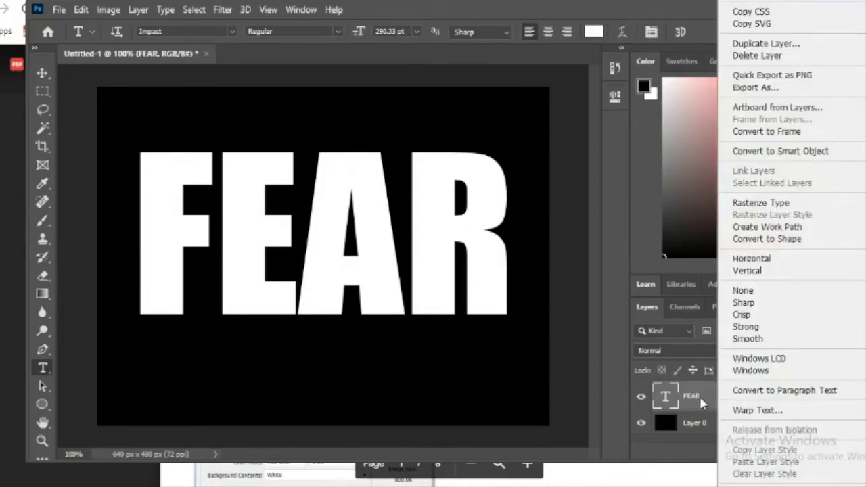
click(801, 205)
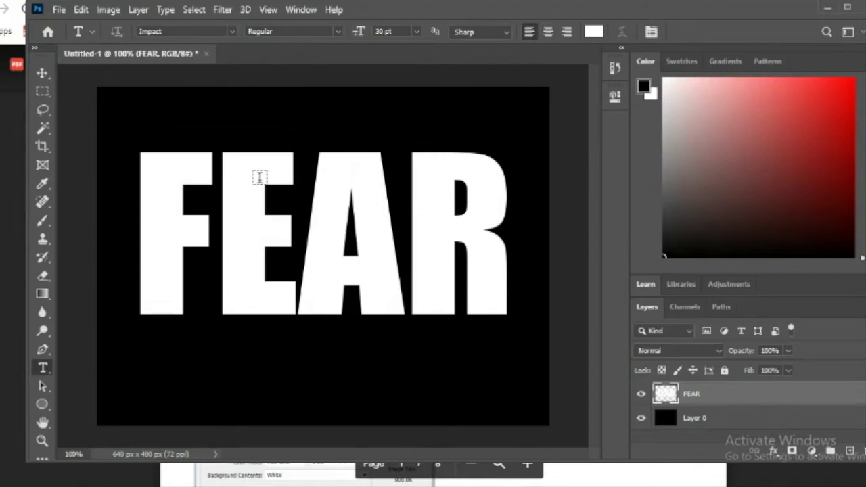
Select everything right of a jagged line down through the letter F with the Polygonal Lasso, and cut it onto a new layer
click(46, 109)
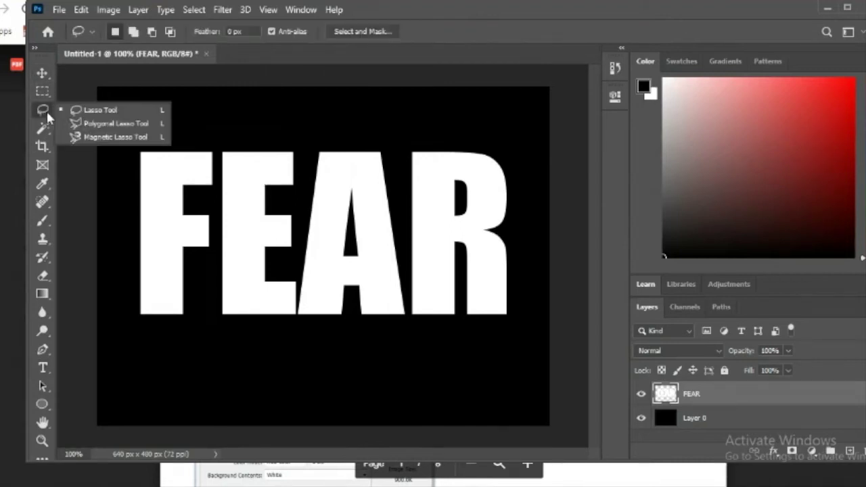
click(87, 125)
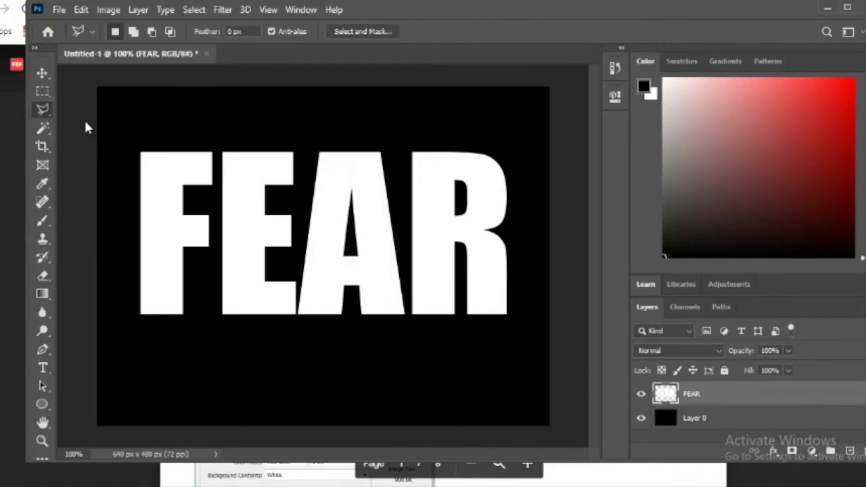
click(160, 140)
click(174, 162)
click(155, 198)
click(166, 215)
click(153, 240)
click(169, 259)
click(153, 297)
click(167, 311)
click(145, 354)
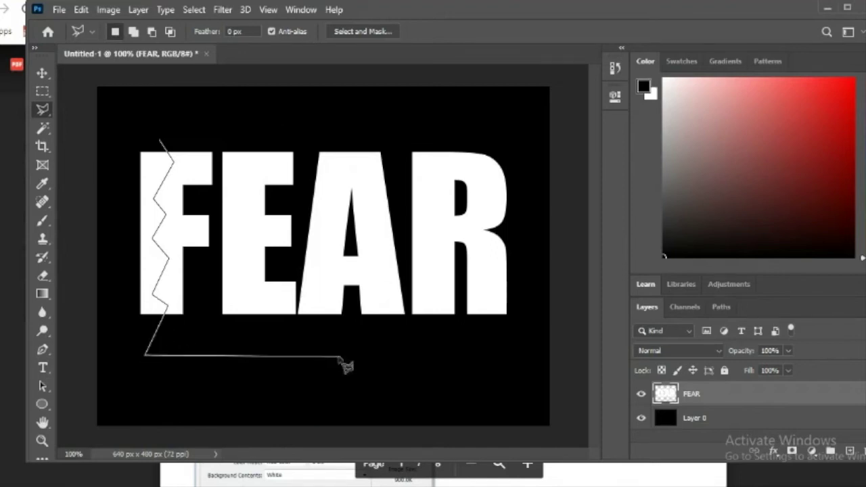
click(534, 355)
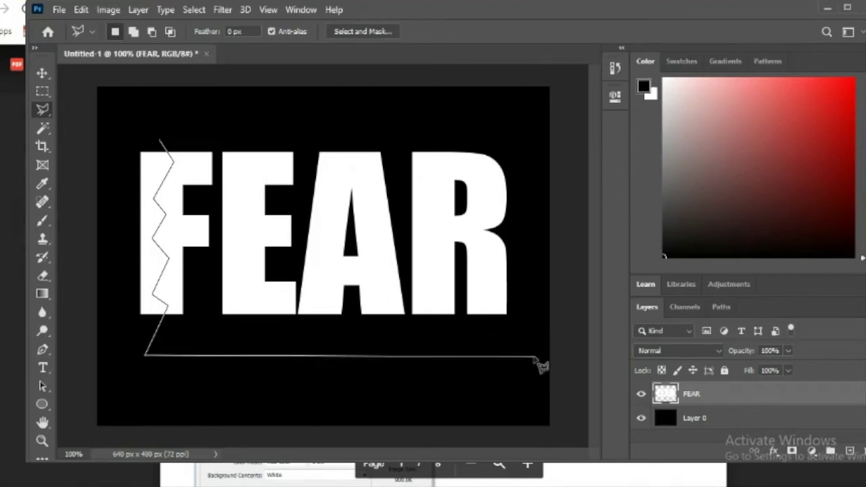
click(534, 127)
click(161, 141)
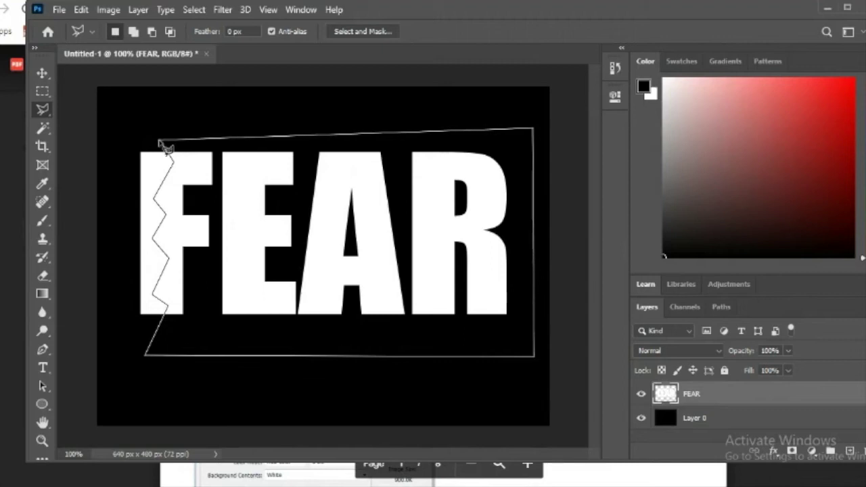
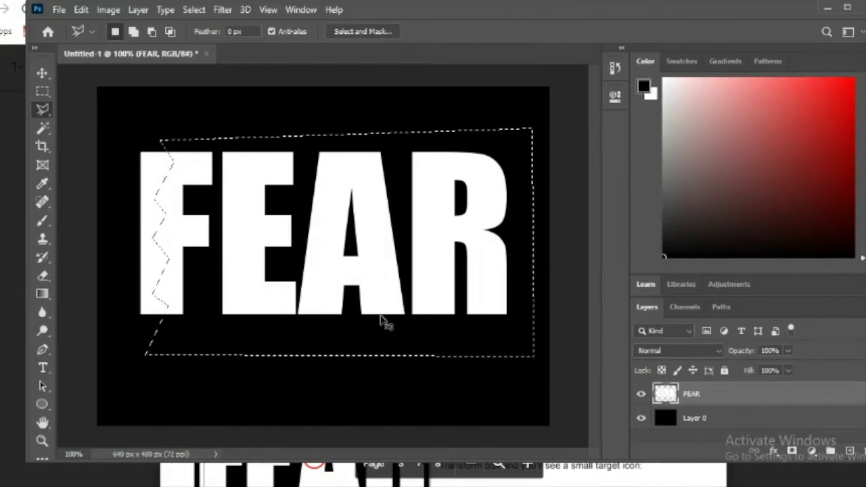
key(ctrl+j)
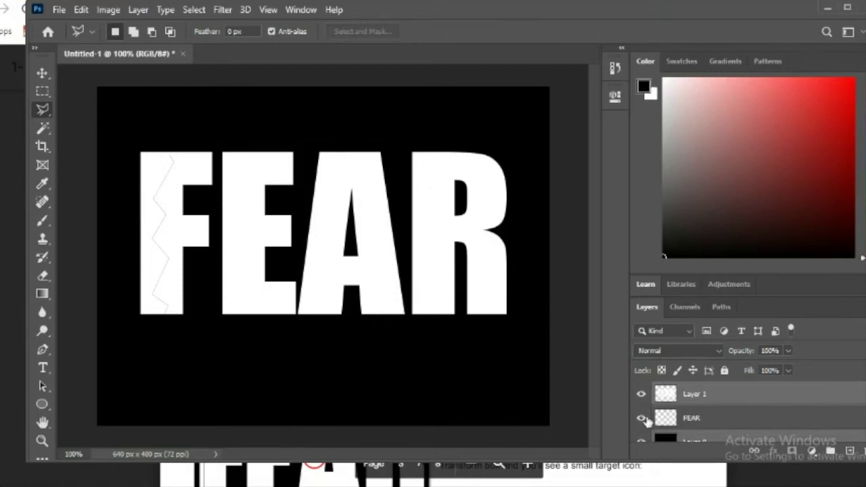
Toggle the visibility of the FEAR layer and Layer 1 to examine how the lettering is split between them
click(643, 418)
click(642, 417)
click(643, 395)
click(642, 395)
click(643, 395)
click(642, 395)
click(642, 420)
click(641, 418)
alt+click(641, 394)
click(642, 420)
key(ctrl+t)
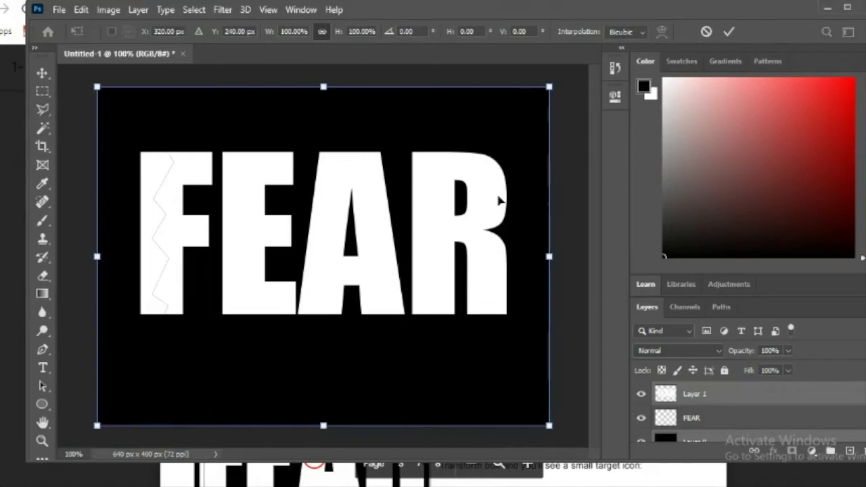
drag(559, 77, 553, 70)
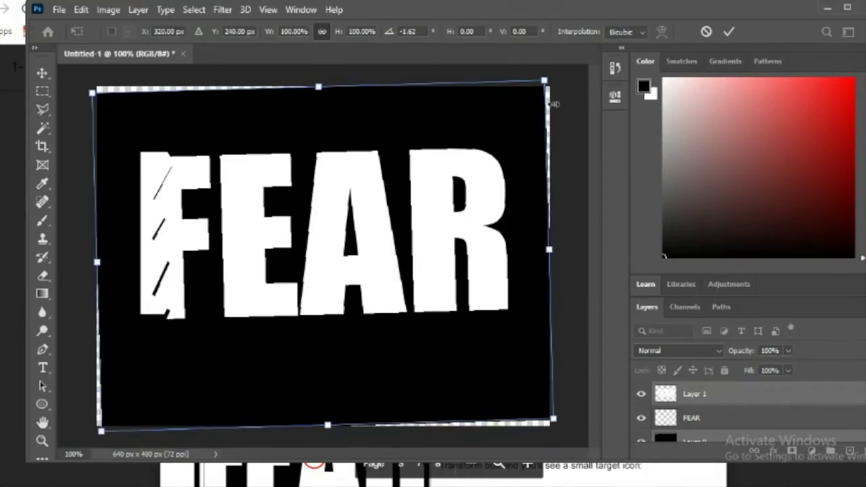
click(706, 31)
Rotate Layer 1 clockwise by about 1.5° and move it to about X 338, Y 214 to open a crack through the F
click(774, 403)
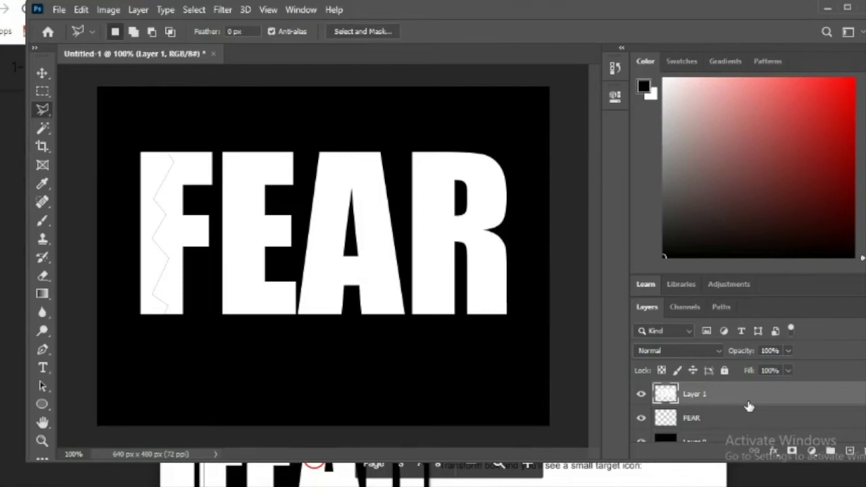
key(ctrl+t)
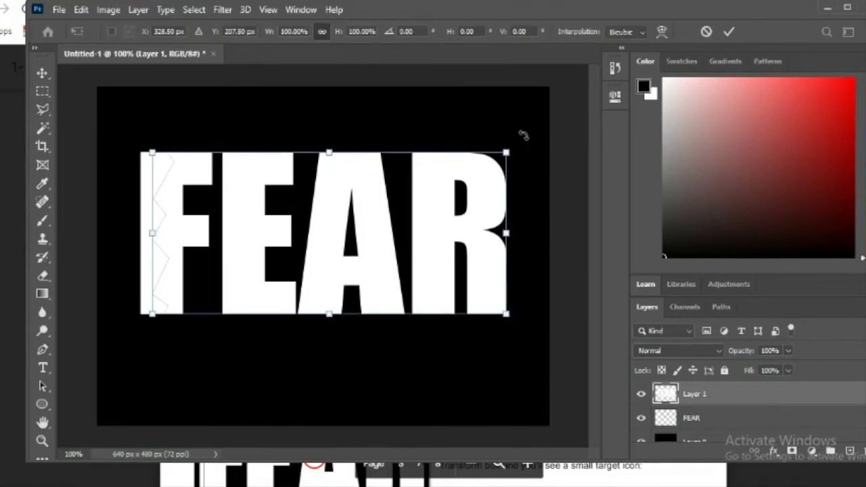
drag(523, 136, 529, 136)
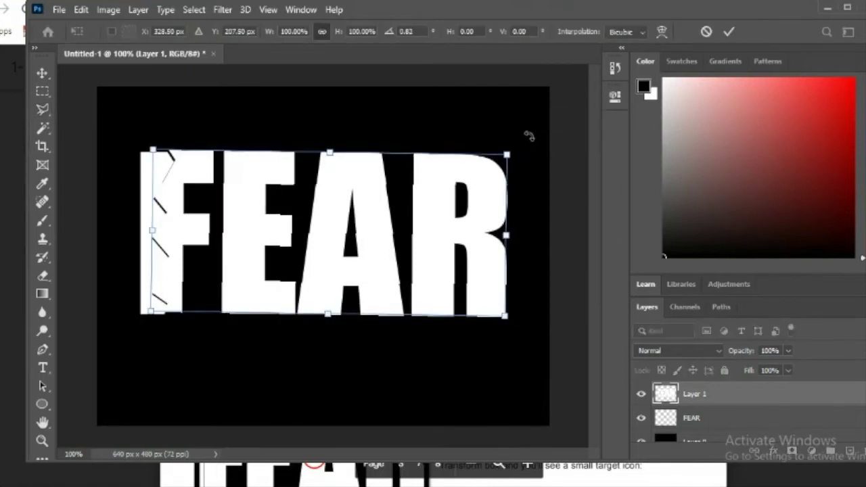
key(Right)
key(Right)
key(Right)
key(Right)
key(Right)
key(Right)
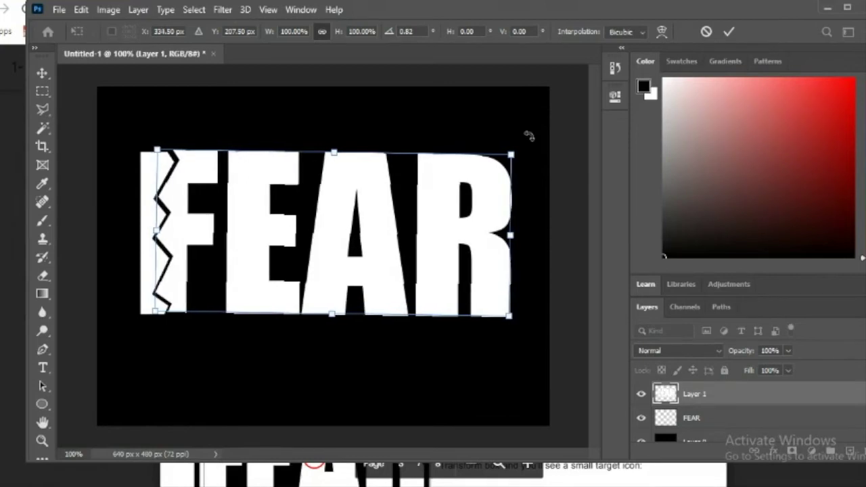
key(Right)
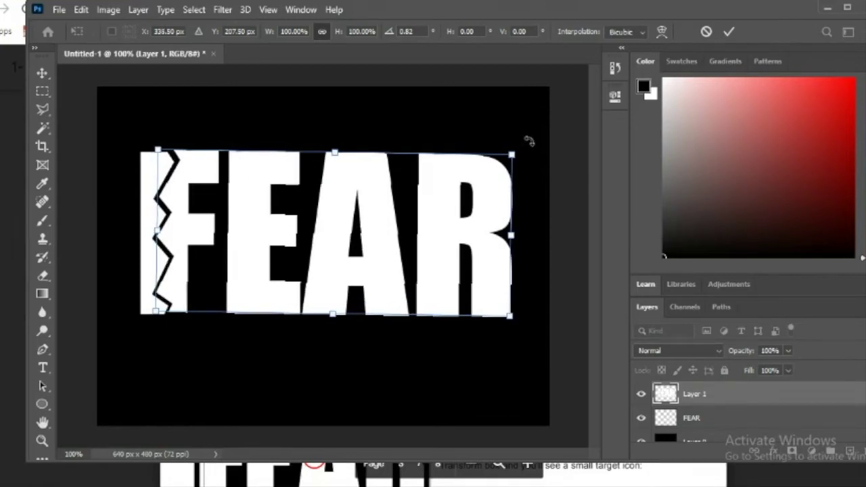
drag(529, 141, 529, 144)
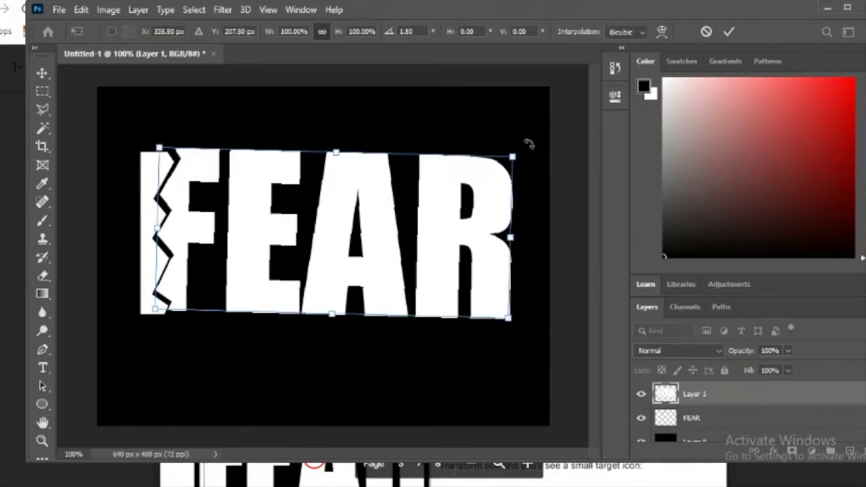
mouse_move(406, 214)
mouse_down()
mouse_move(400, 223)
mouse_move(410, 223)
mouse_up()
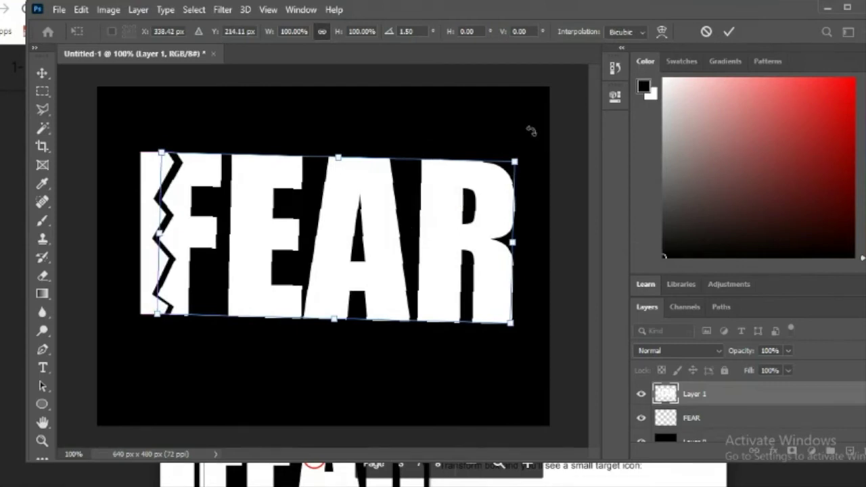
click(729, 31)
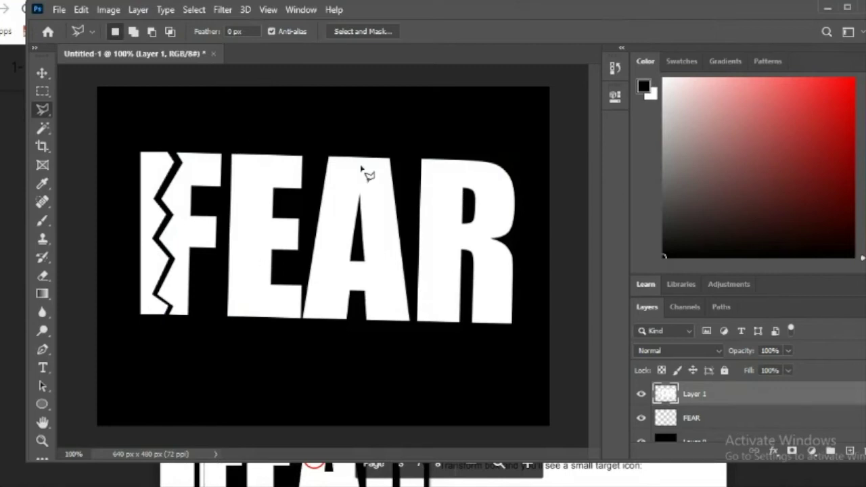
Select everything right of a jagged line down through the letter E with the Polygonal Lasso, and cut it onto a new layer
click(247, 136)
click(264, 154)
click(249, 190)
click(261, 199)
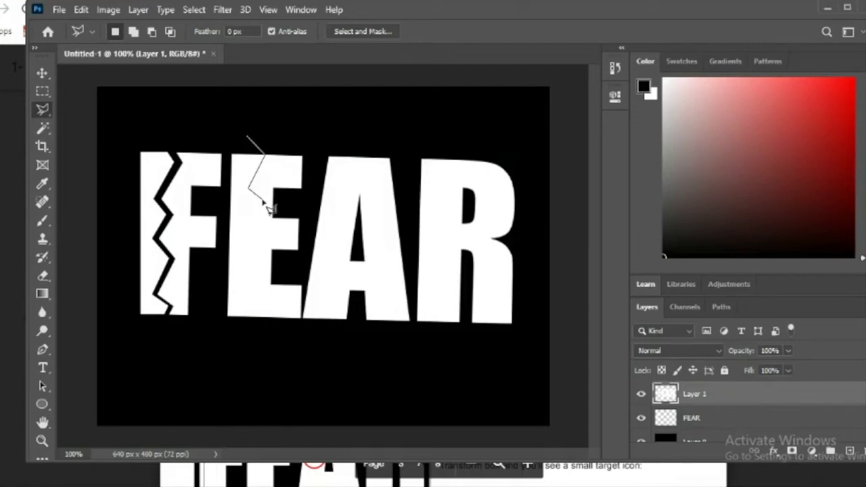
click(243, 265)
click(255, 283)
click(243, 303)
click(259, 329)
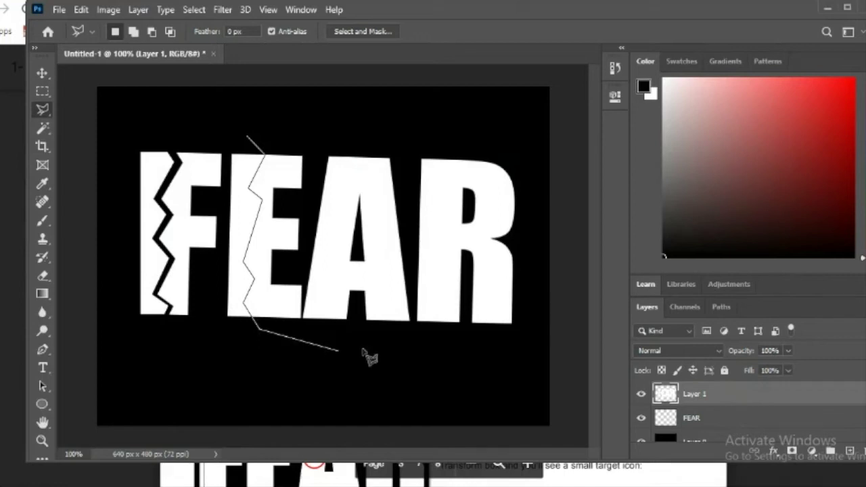
click(535, 356)
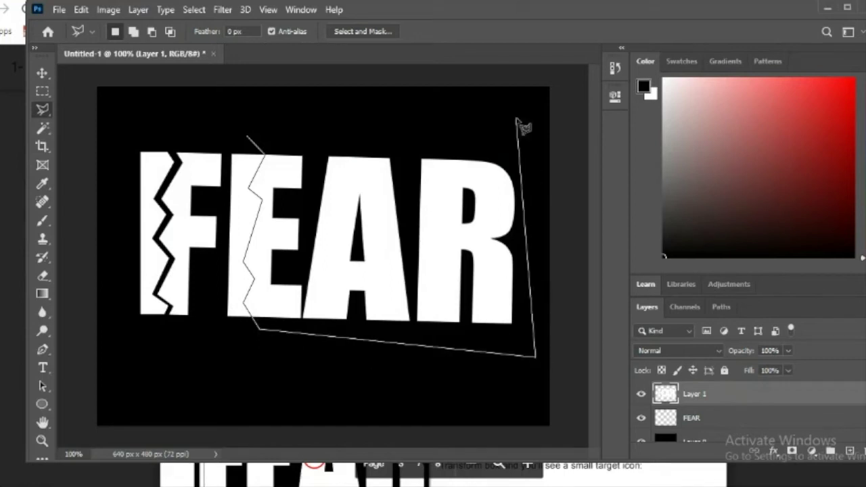
click(520, 124)
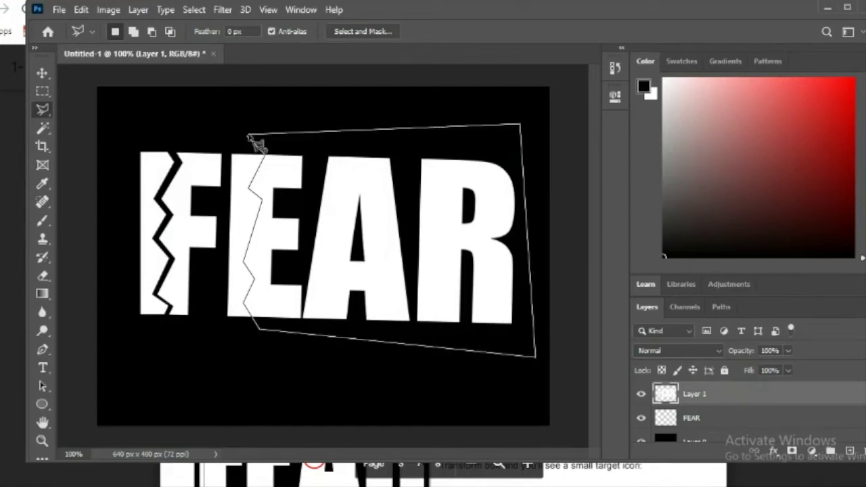
click(249, 137)
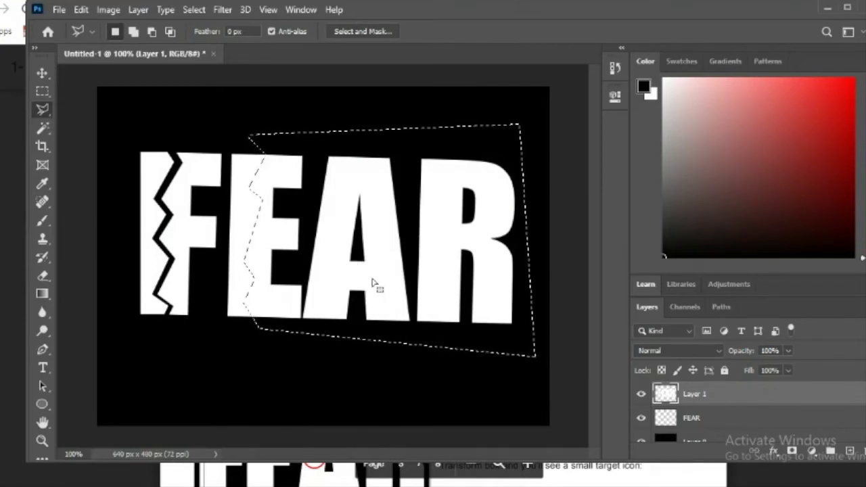
key(ctrl+j)
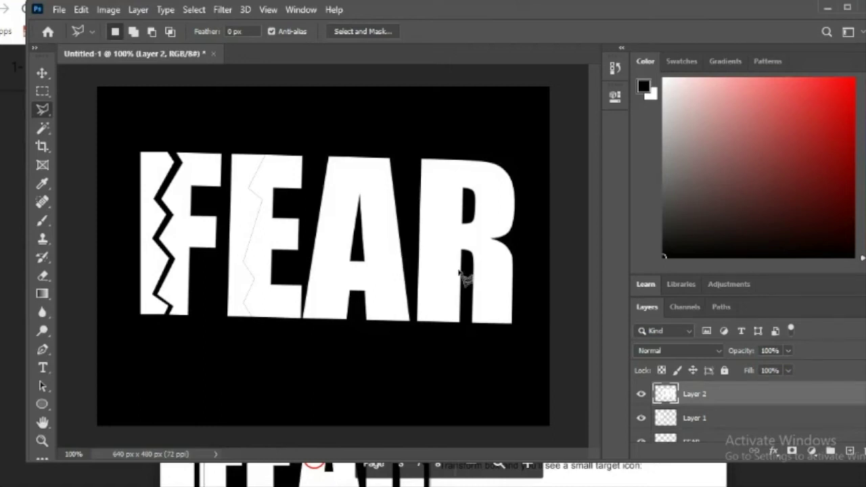
Rotate the piece cut from the E by about -2.2° and move it to about X 406, Y 210
key(ctrl+t)
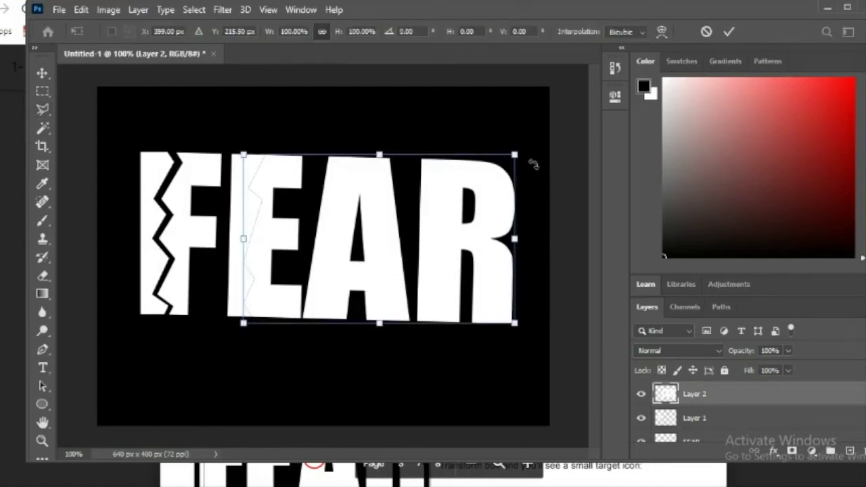
drag(535, 139, 533, 135)
drag(437, 230, 443, 227)
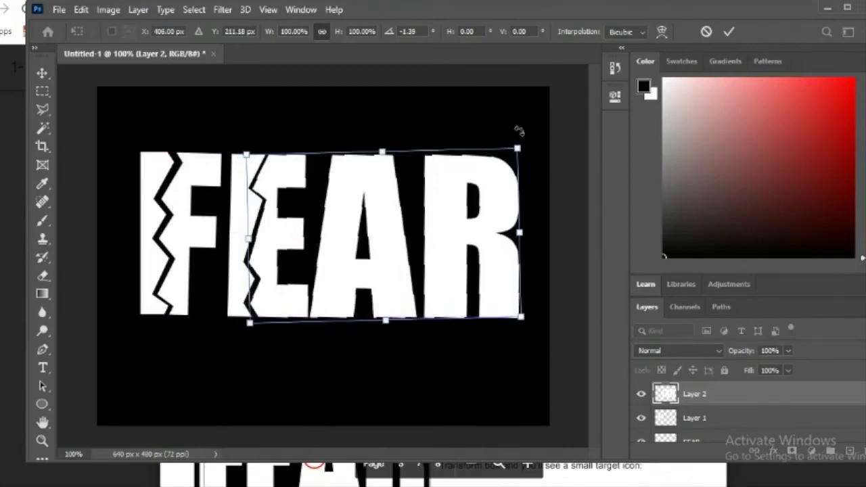
drag(519, 131, 518, 128)
drag(464, 186, 464, 188)
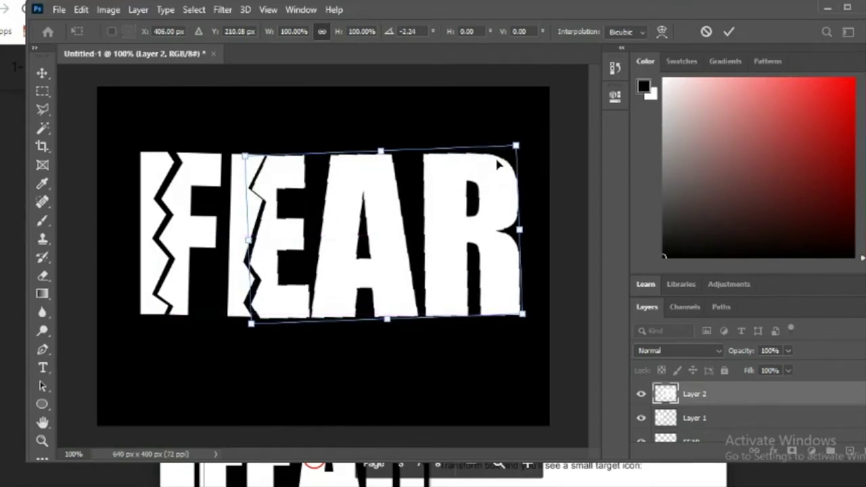
click(728, 32)
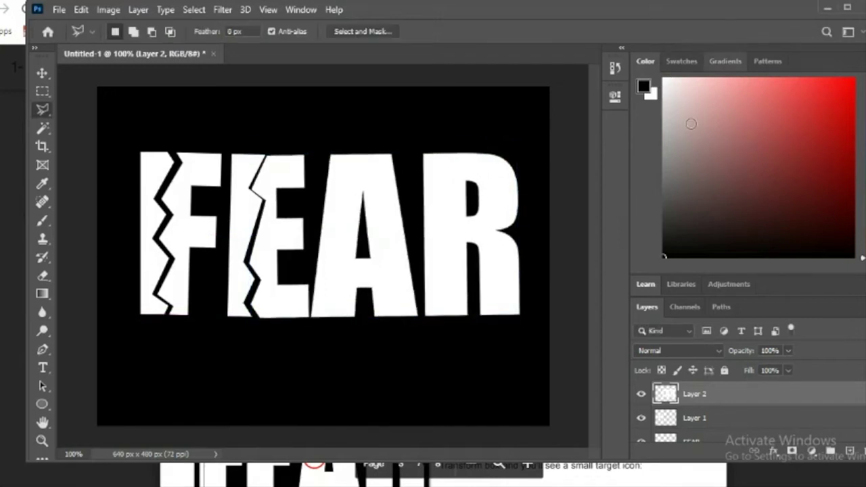
Select everything right of a jagged line down through the letter A with the Polygonal Lasso, and cut it onto a new layer
click(357, 140)
click(386, 166)
click(371, 215)
click(389, 252)
click(380, 282)
click(398, 305)
click(398, 330)
click(538, 334)
click(531, 133)
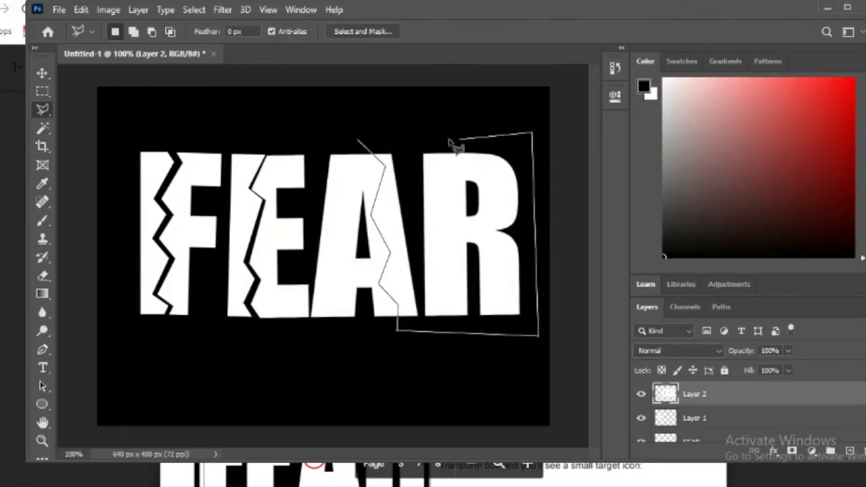
click(359, 141)
key(ctrl+j)
Rotate the piece cut from the A clockwise by about 5.2° and move it to about X 502, Y 216
key(ctrl+t)
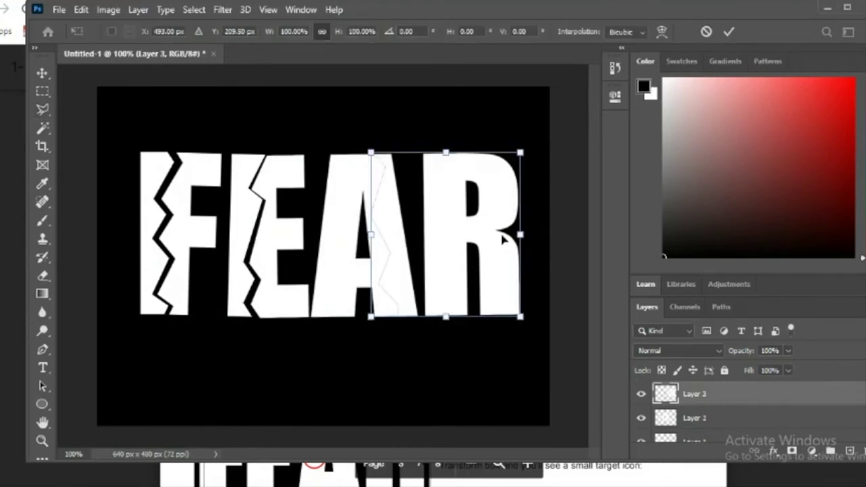
drag(538, 135, 542, 154)
drag(473, 166, 485, 165)
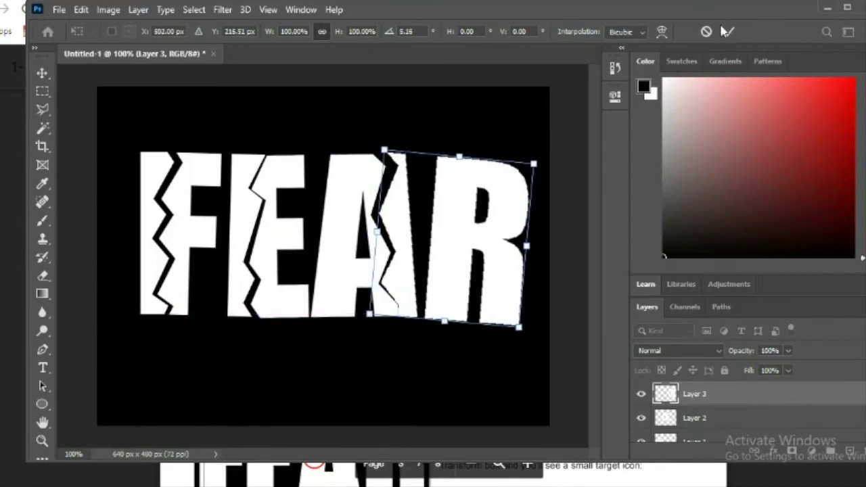
key(Return)
Select everything right of a jagged line down through the letter R with the Polygonal Lasso, and cut it onto a new layer
key(l)
click(439, 117)
click(464, 146)
click(444, 200)
click(462, 226)
click(456, 276)
click(461, 286)
click(438, 320)
click(466, 371)
click(547, 358)
click(537, 131)
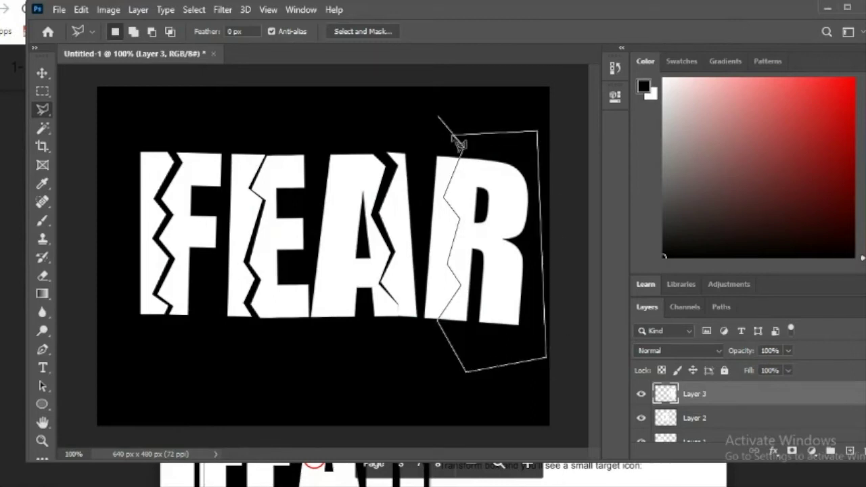
click(438, 117)
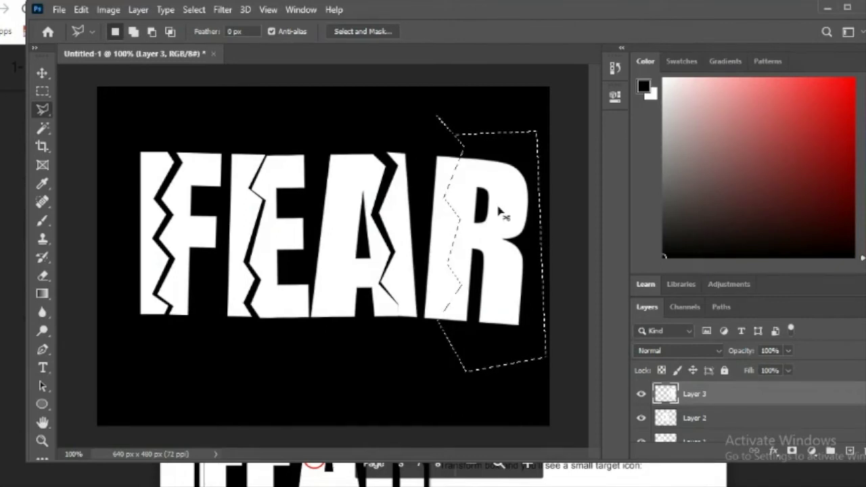
key(ctrl+shift+j)
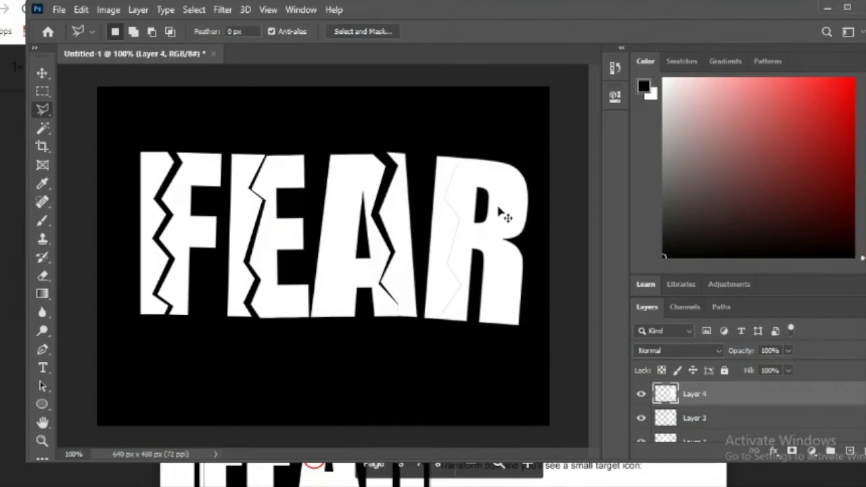
Rotate the piece cut from the R by about -4.2° and move it to about X 556, Y 214
key(ctrl+t)
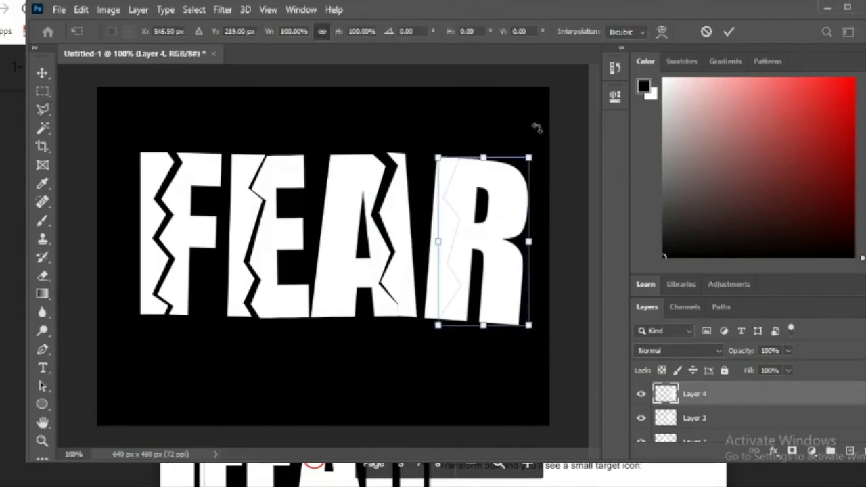
drag(535, 130, 530, 121)
drag(517, 194, 523, 191)
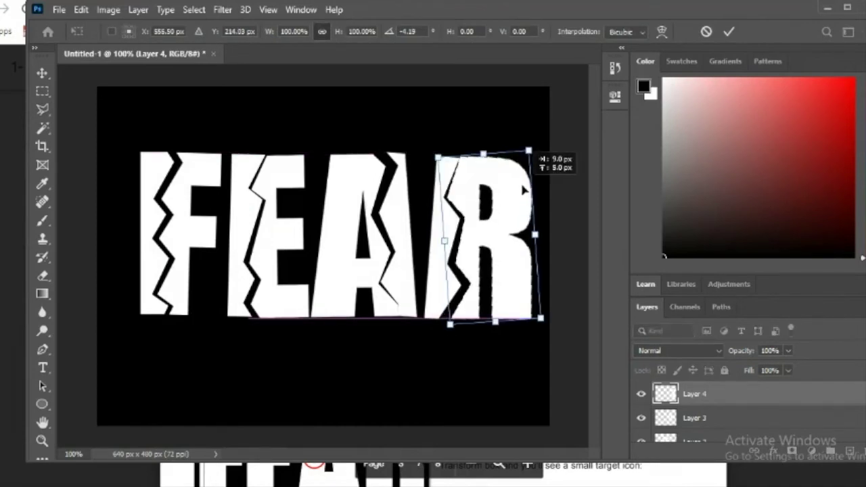
click(734, 35)
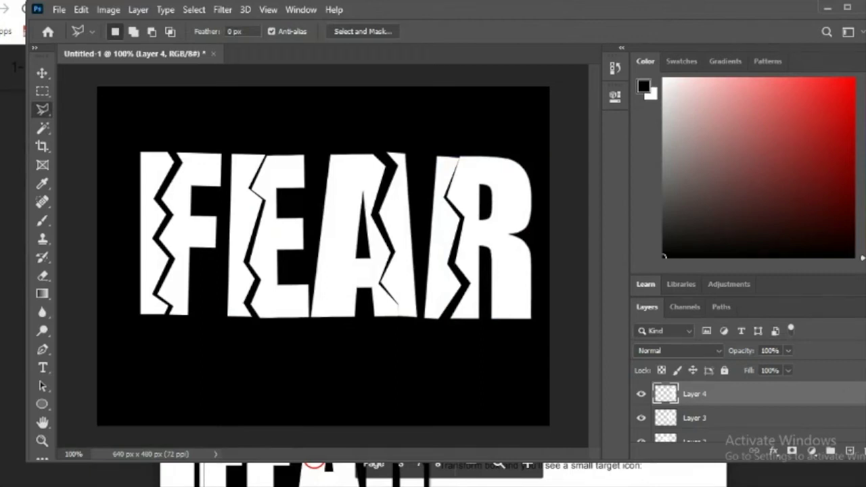
Merge the layers holding the FEAR text and all its torn pieces into one layer, leaving the black background layer separate
scroll(744, 412, down, 3)
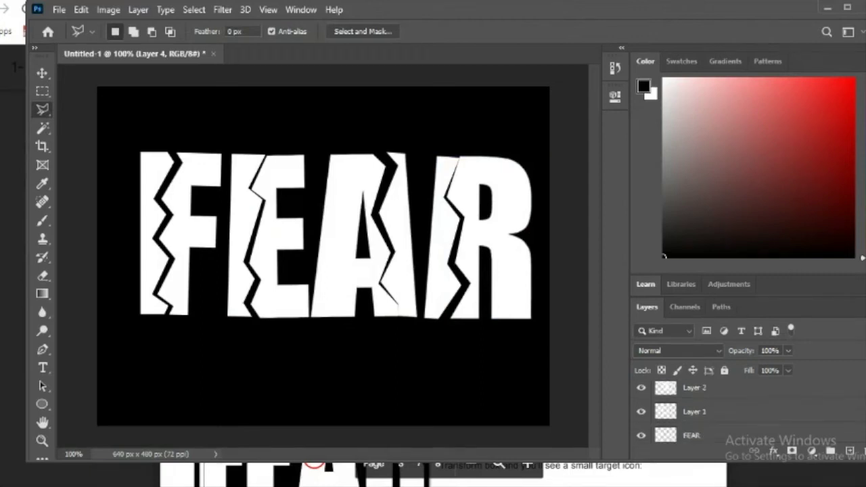
scroll(744, 413, up, 3)
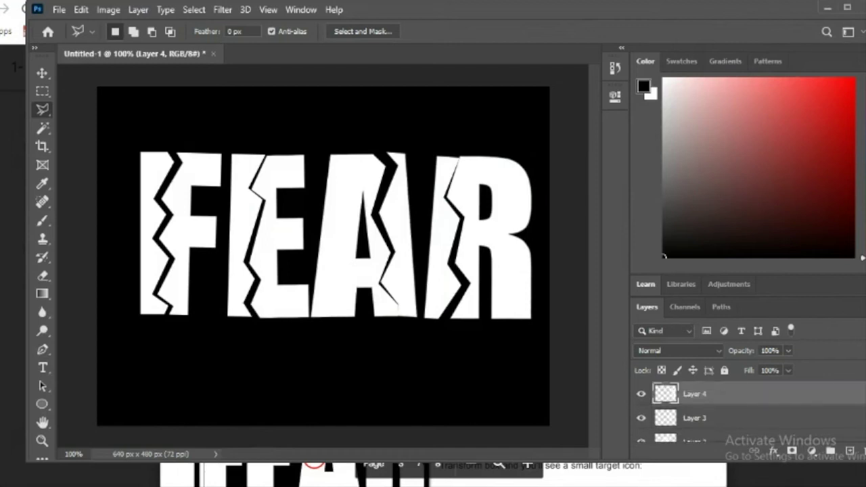
scroll(744, 413, down, 3)
scroll(744, 413, up, 3)
shift+click(731, 420)
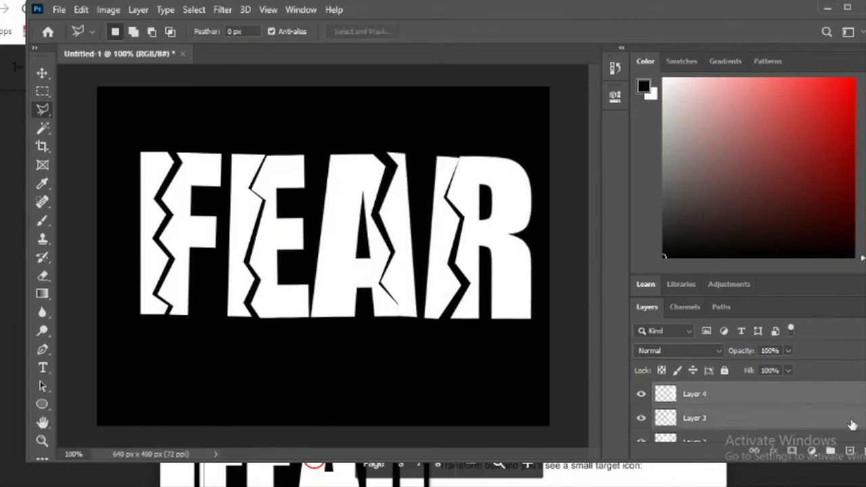
scroll(828, 432, down, 1)
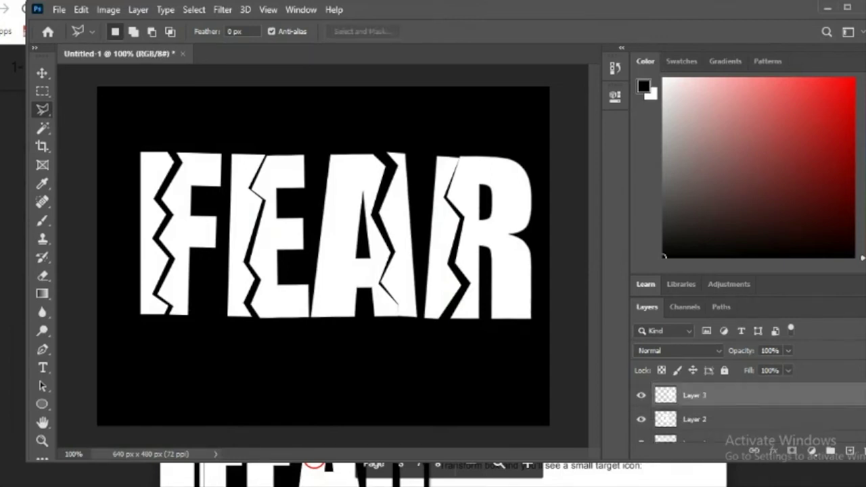
shift+click(727, 421)
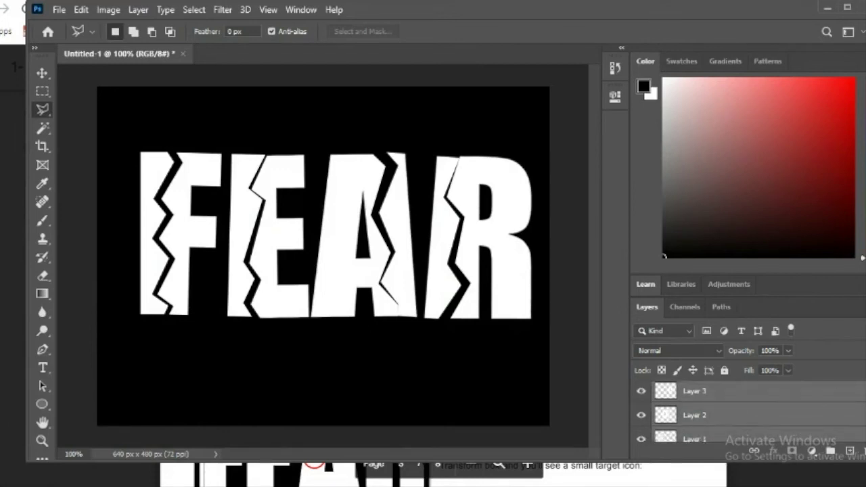
key(ctrl+e)
shift+click(737, 419)
right_click(735, 419)
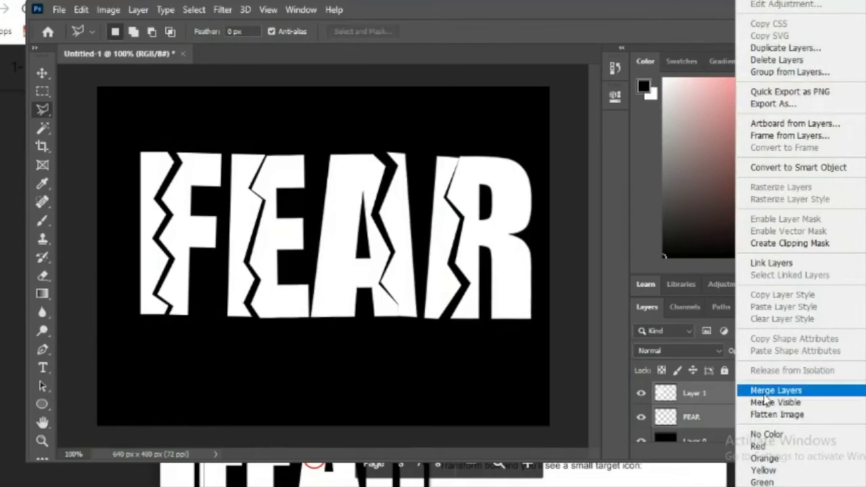
click(771, 391)
Hide and show the merged text layer several times to check that it holds all the letter pieces
click(641, 392)
click(641, 392)
click(641, 392)
click(642, 392)
click(641, 392)
click(642, 391)
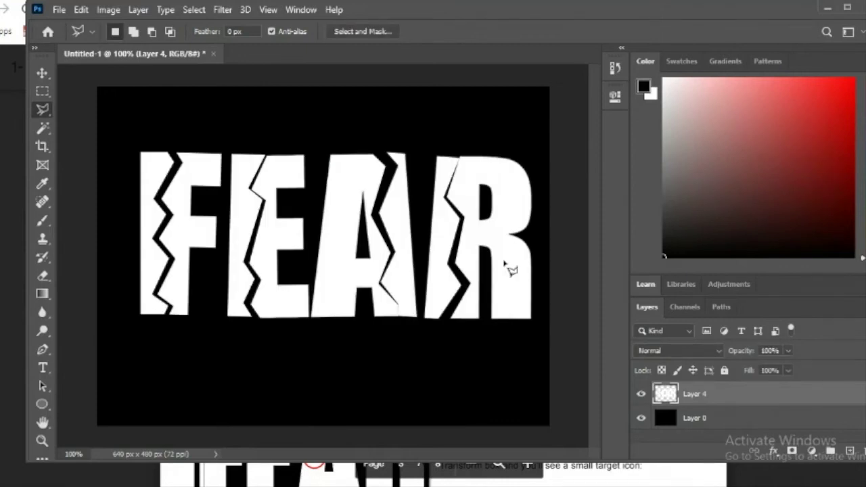
Rotate the merged FEAR text by about -1.77°, scale it to about 104.38%, and center it at X 320 px, Y 240 px
key(ctrl+t)
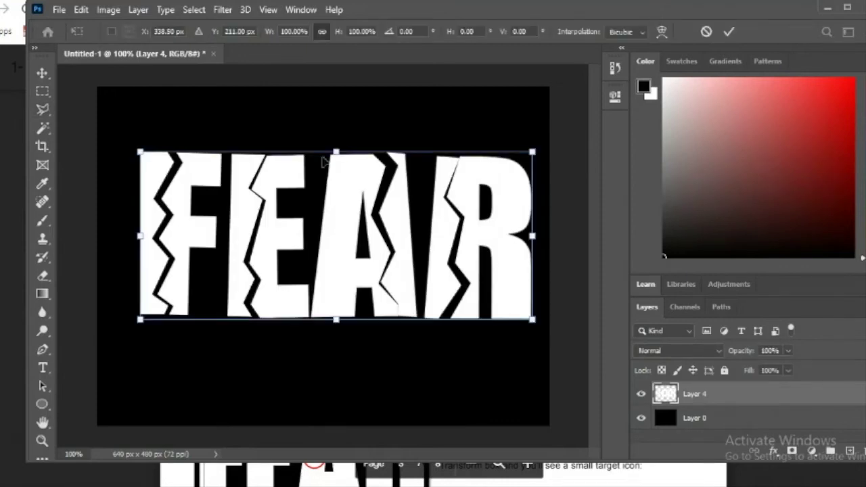
drag(131, 116, 123, 121)
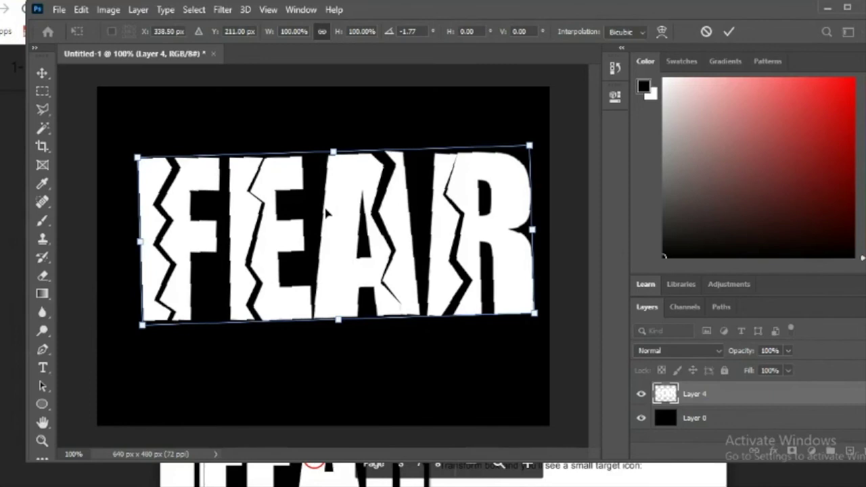
drag(326, 214, 313, 222)
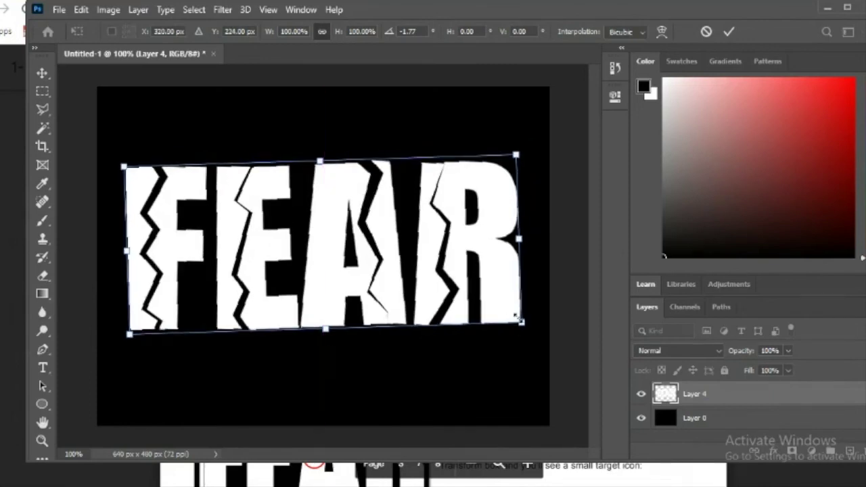
drag(521, 323, 532, 332)
drag(506, 304, 490, 310)
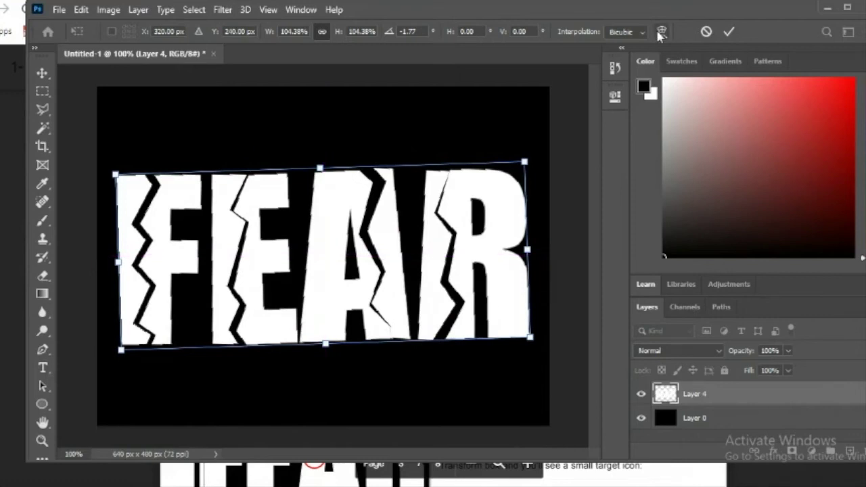
click(728, 32)
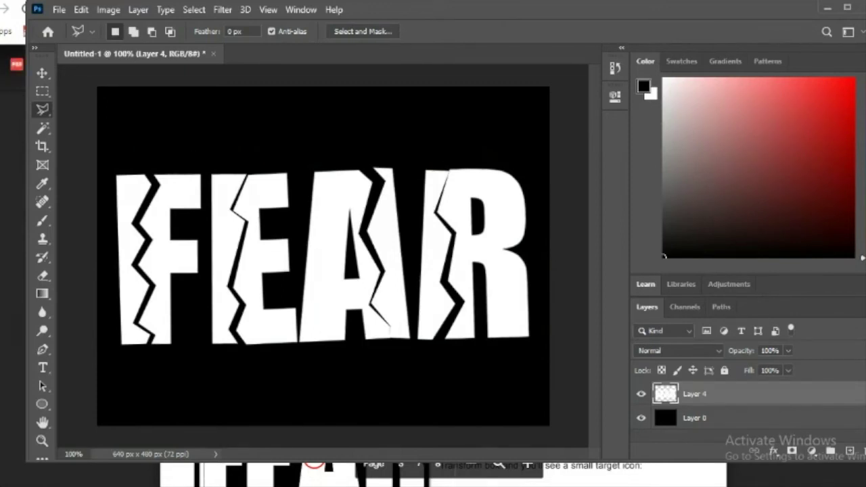
Check the layer mask instructions in Worn_And_Torn_Text.pdf, return to Photoshop, and add a layer mask from the merged text's outline
key(alt+Tab)
scroll(443, 271, down, 3)
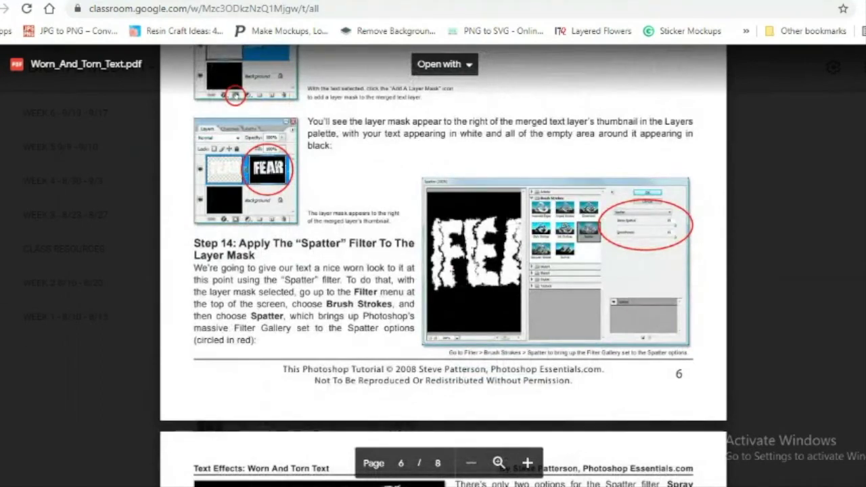
key(alt+Tab)
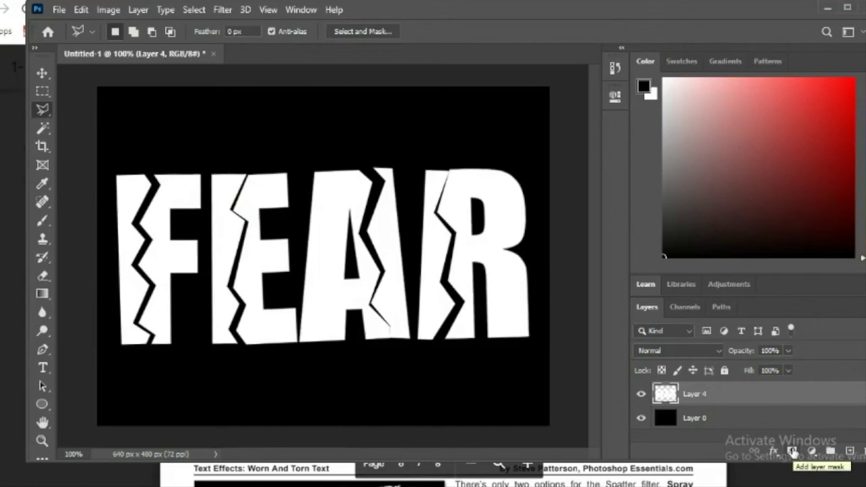
click(1, 253)
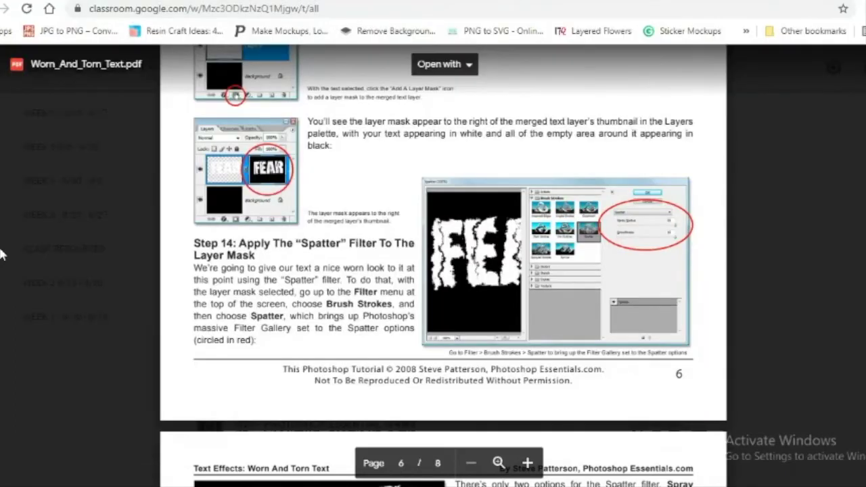
key(alt+Tab)
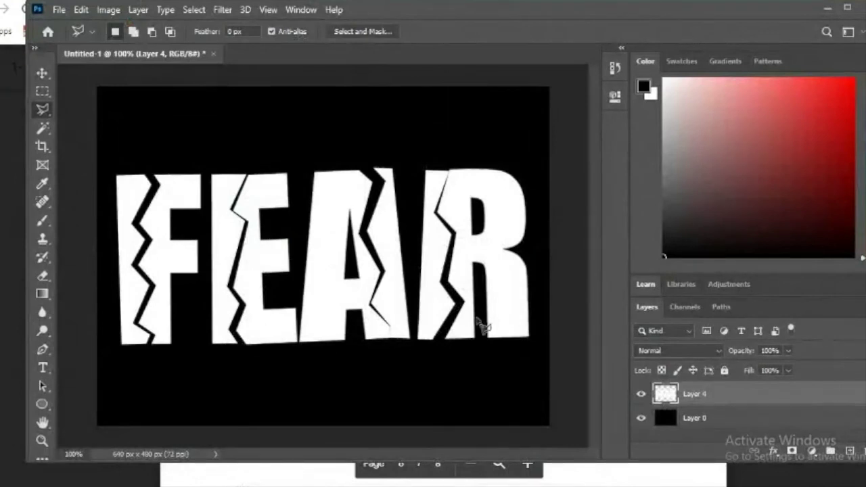
ctrl+click(666, 395)
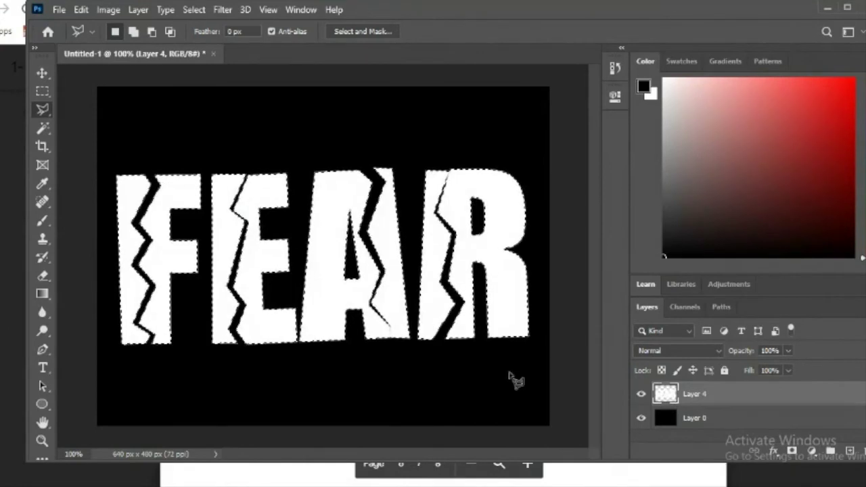
click(791, 452)
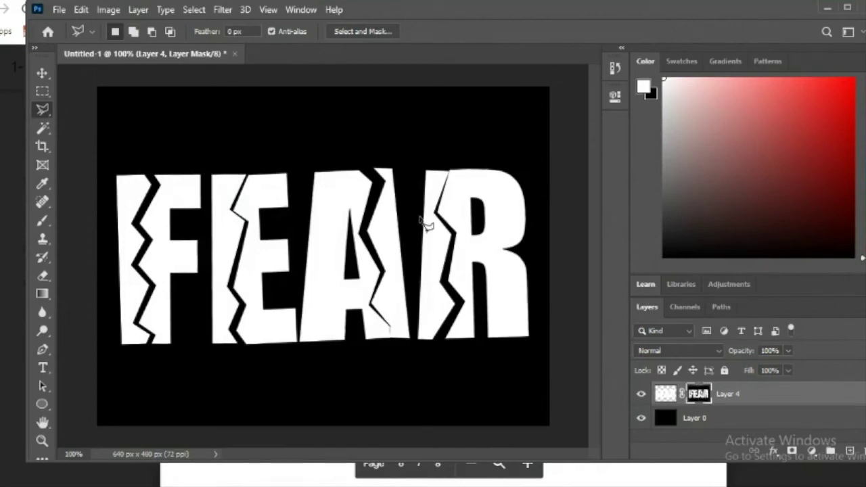
Apply the Brush Strokes Spatter filter to the text's layer mask with increased Spray Radius and Smoothness
click(223, 12)
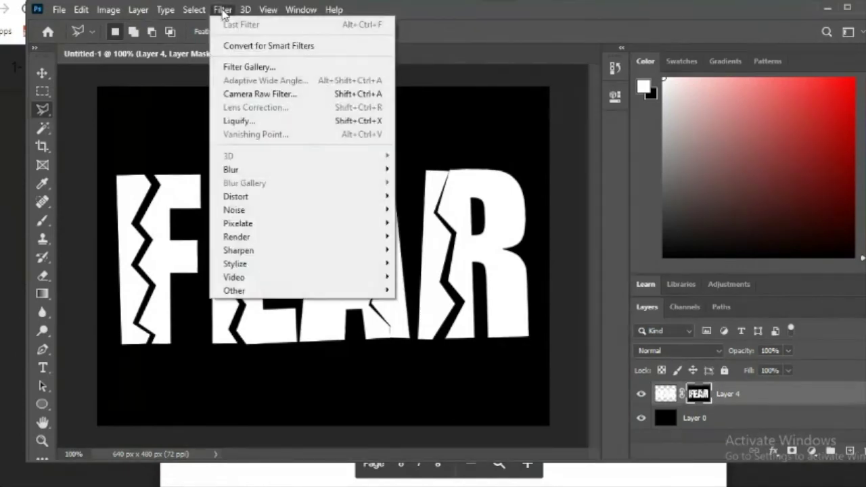
click(251, 67)
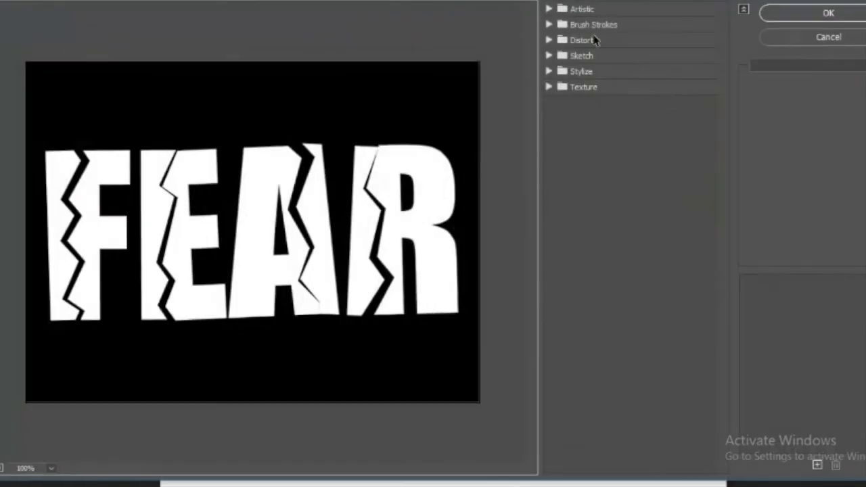
click(549, 10)
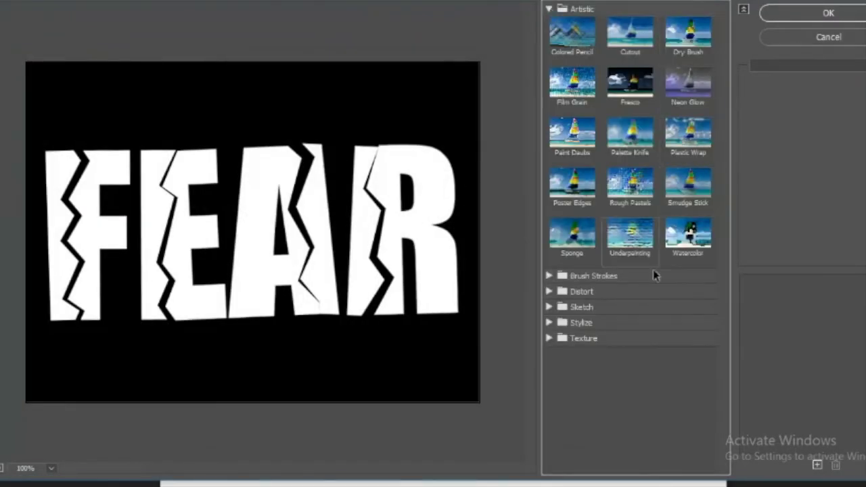
click(548, 276)
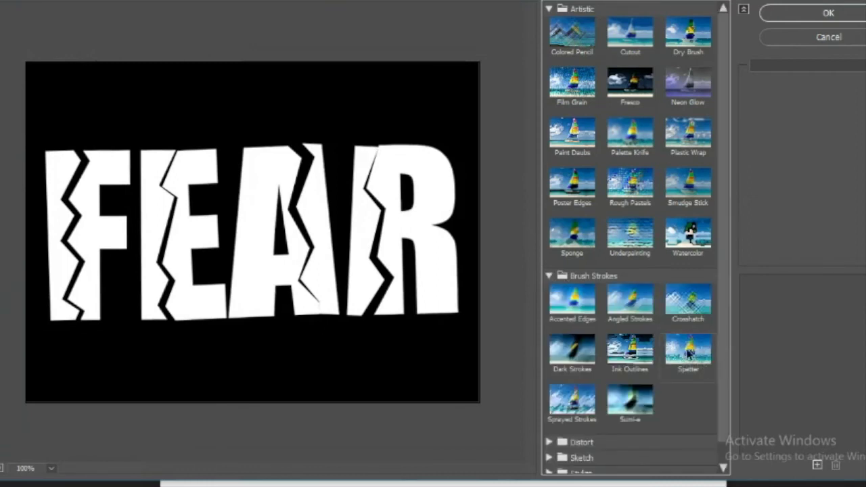
click(688, 359)
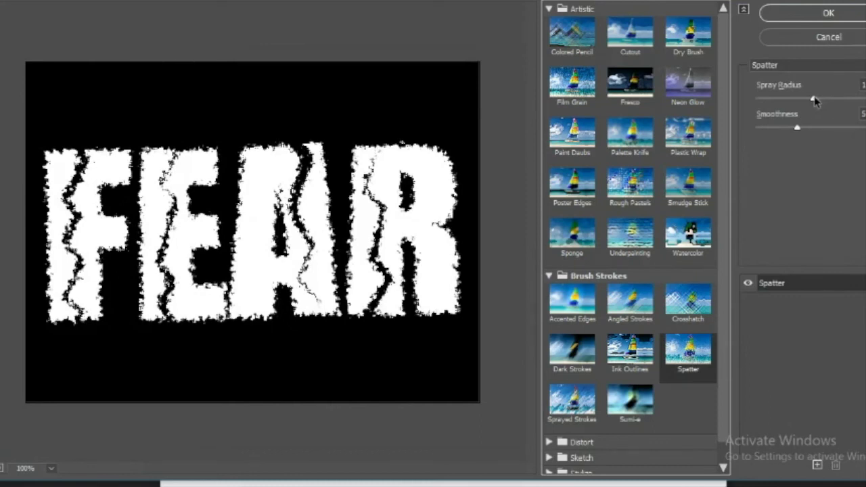
drag(814, 100, 857, 98)
click(853, 127)
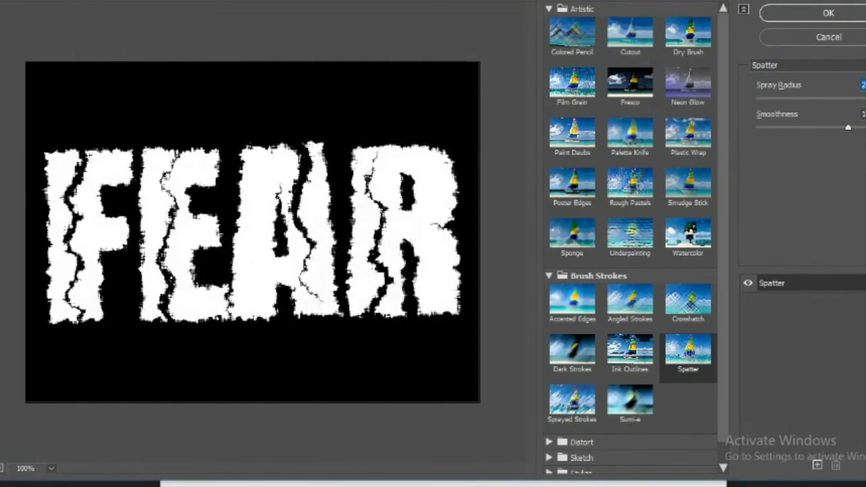
mouse_move(839, 97)
mouse_down()
mouse_move(827, 98)
mouse_move(865, 98)
mouse_up()
click(791, 13)
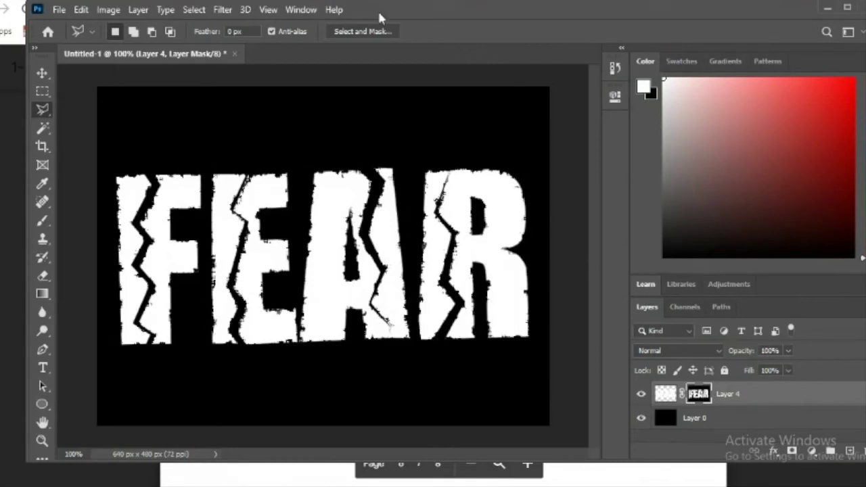
Apply the Spatter filter to the layer mask a second time with a slightly higher Spray Radius
click(218, 12)
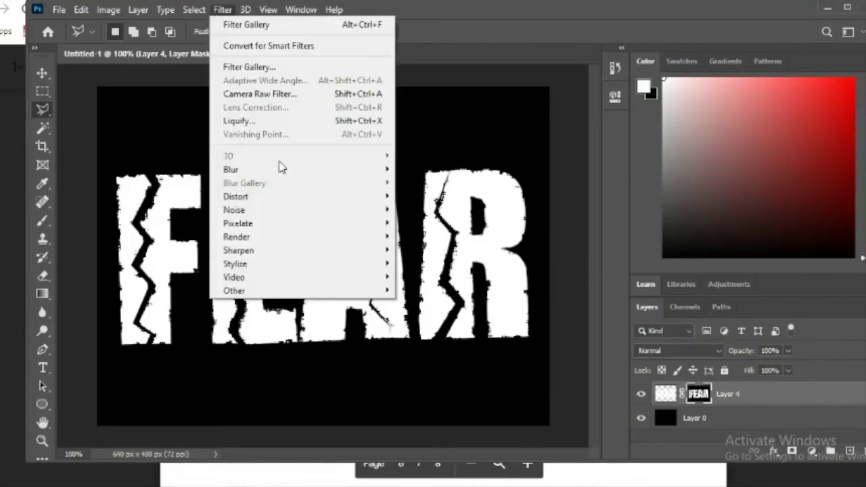
click(249, 67)
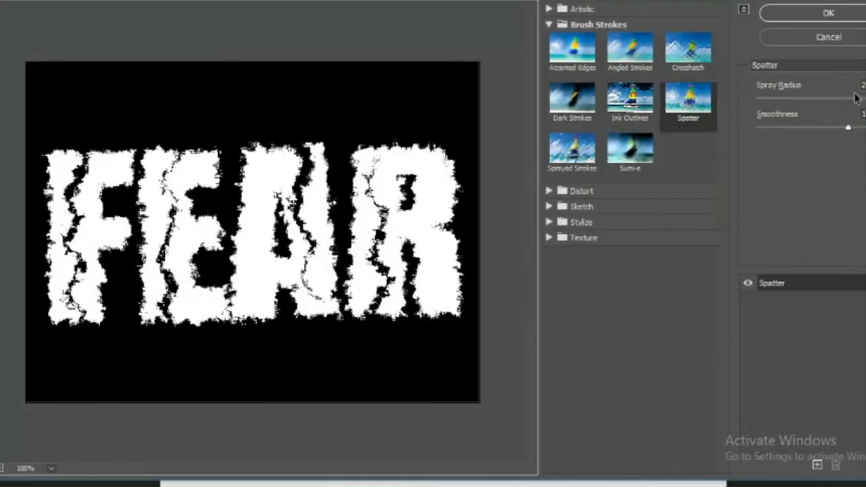
click(863, 85)
key(Up)
key(Up)
key(Up)
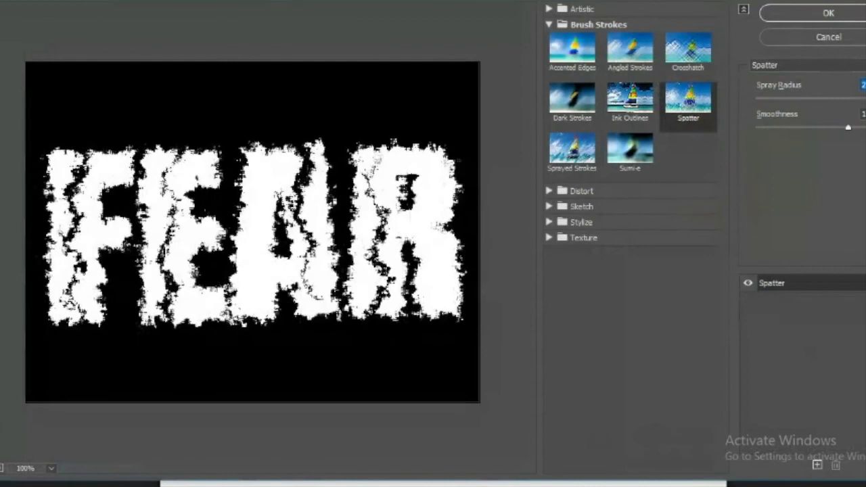
key(Up)
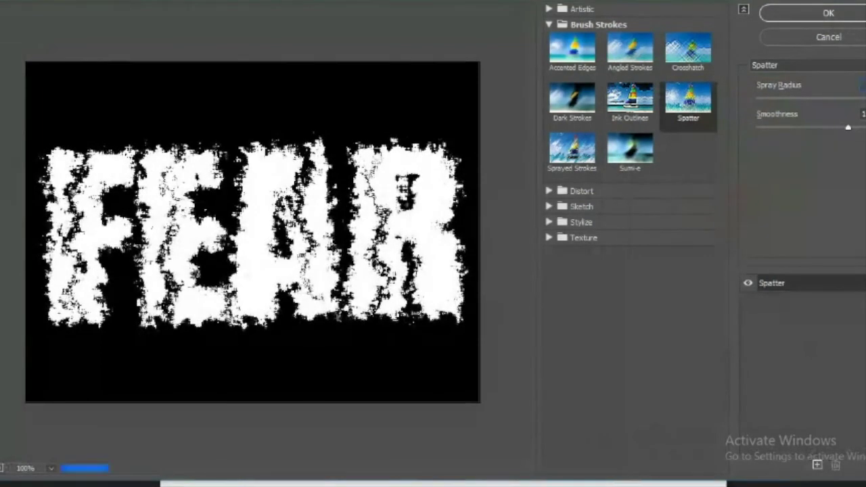
click(813, 13)
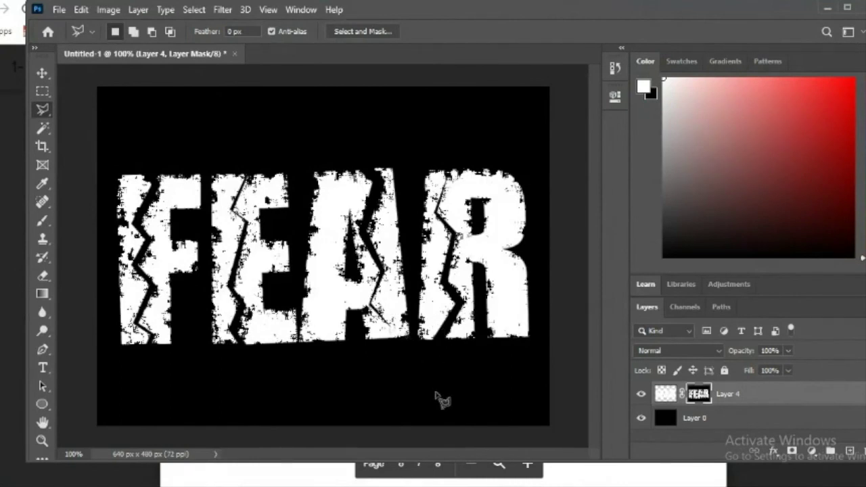
Switch to the browser, reopen Worn_And_Torn_Text.pdf from the assignment, and view the gradient Stroke layer style instructions on page 7
click(4, 379)
key(Escape)
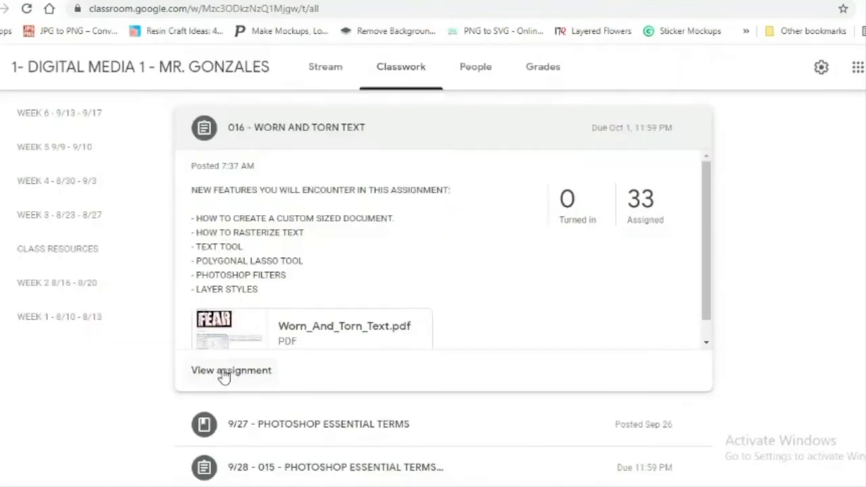
click(229, 319)
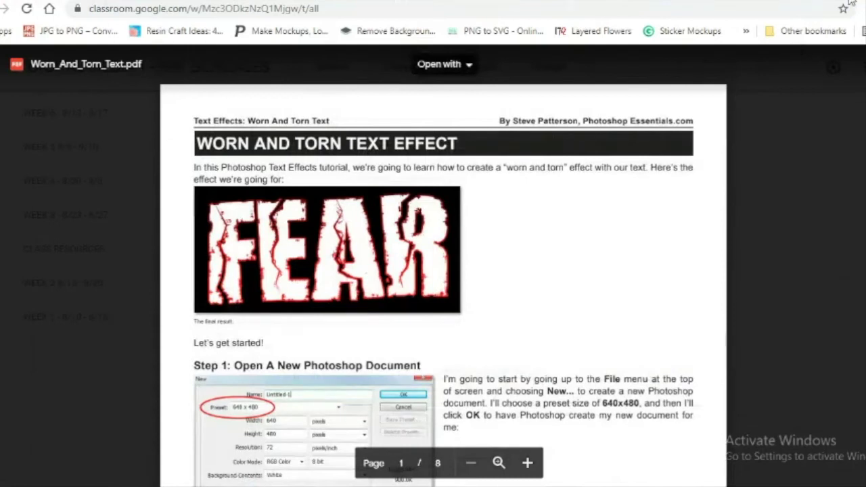
scroll(443, 284, down, 20)
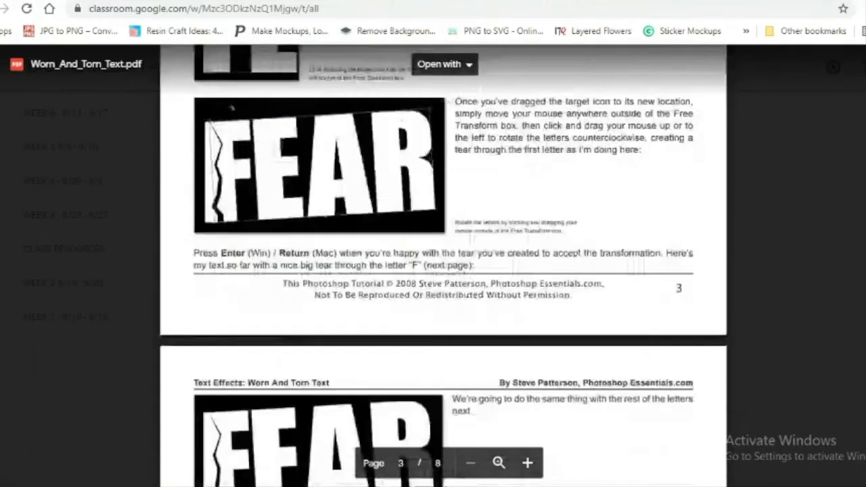
scroll(443, 284, down, 15)
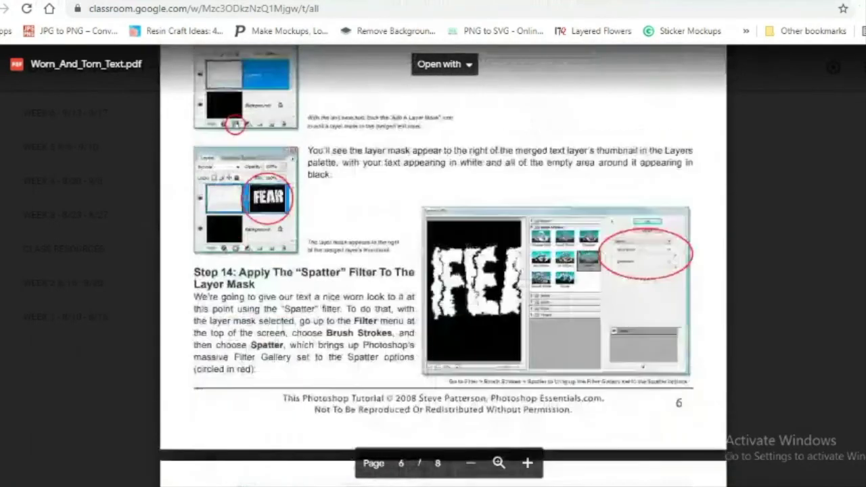
scroll(443, 284, down, 3)
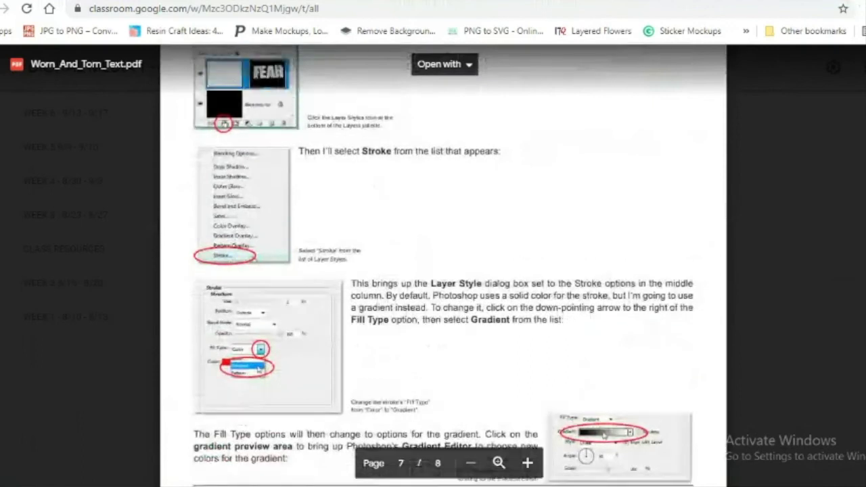
Review the Stroke instructions on page 7 of the PDF, return to Photoshop, and give the text layer a Stroke style with Gradient fill type
scroll(443, 284, up, 3)
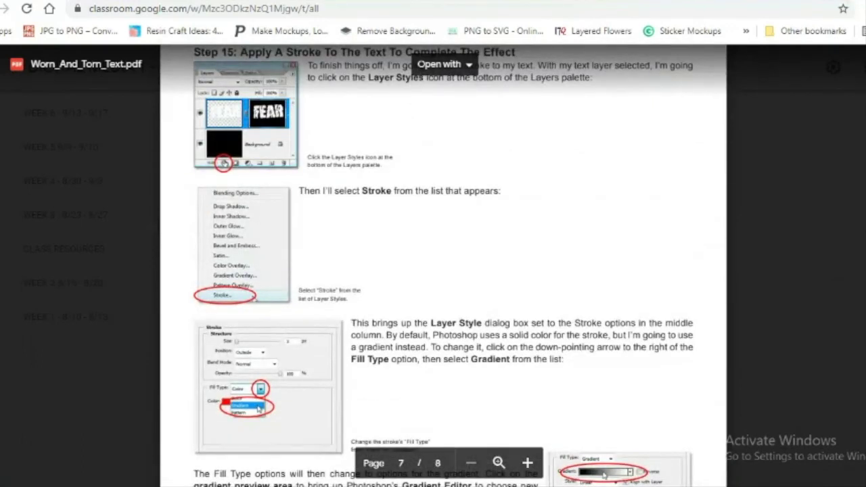
scroll(443, 265, down, 1)
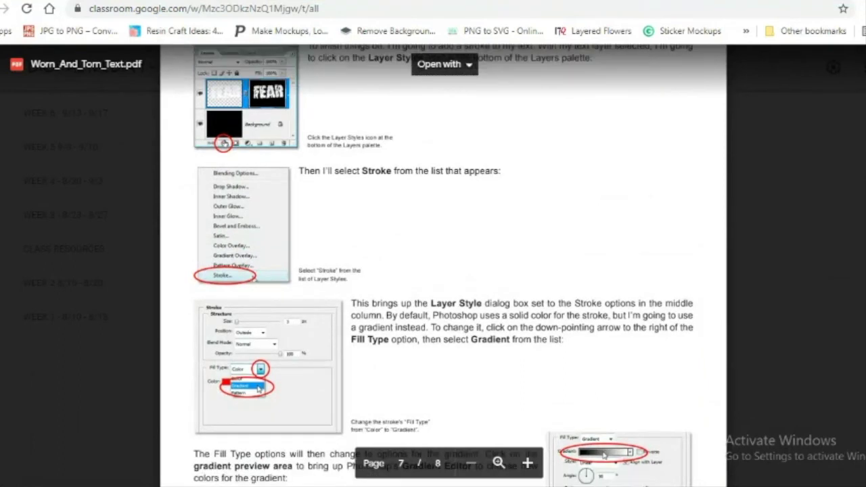
scroll(443, 271, down, 2)
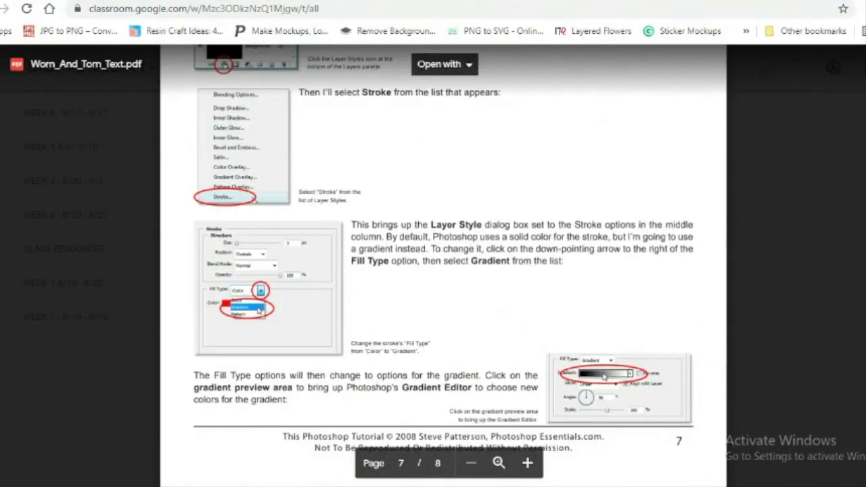
key(alt+Tab)
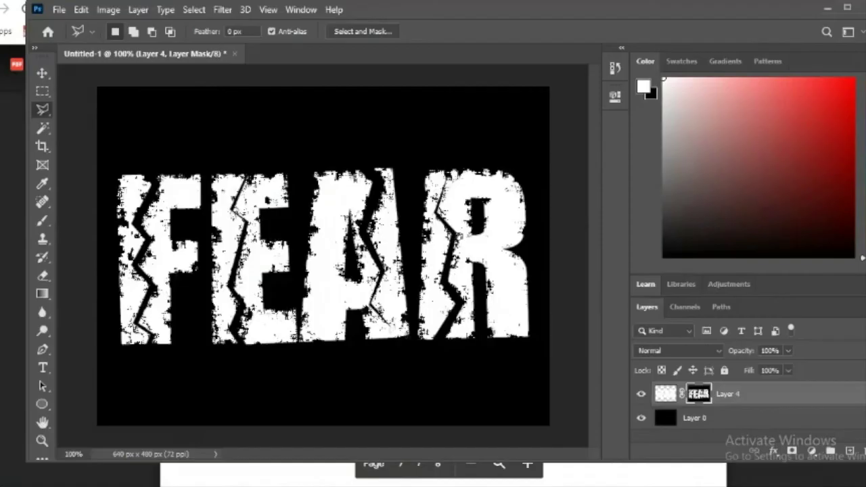
click(774, 451)
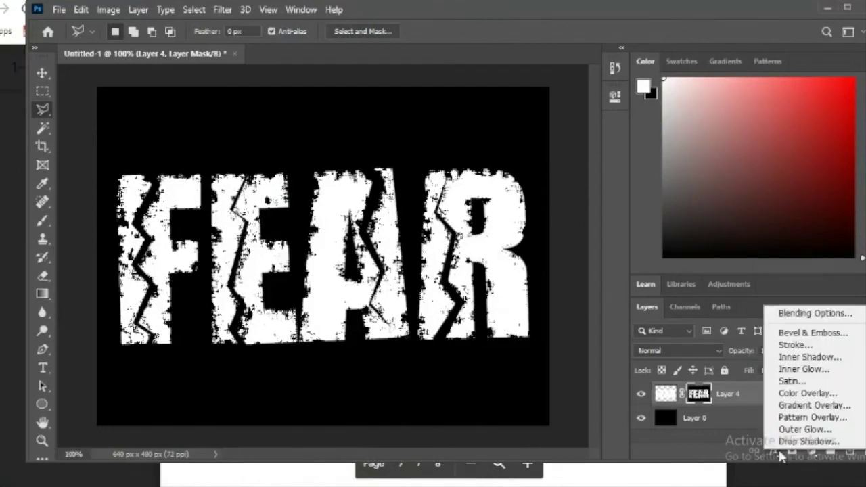
click(810, 346)
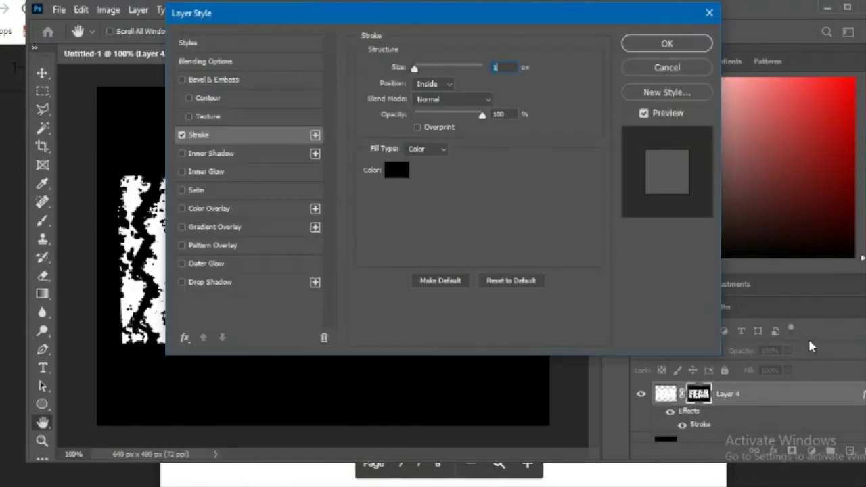
drag(411, 14, 607, 39)
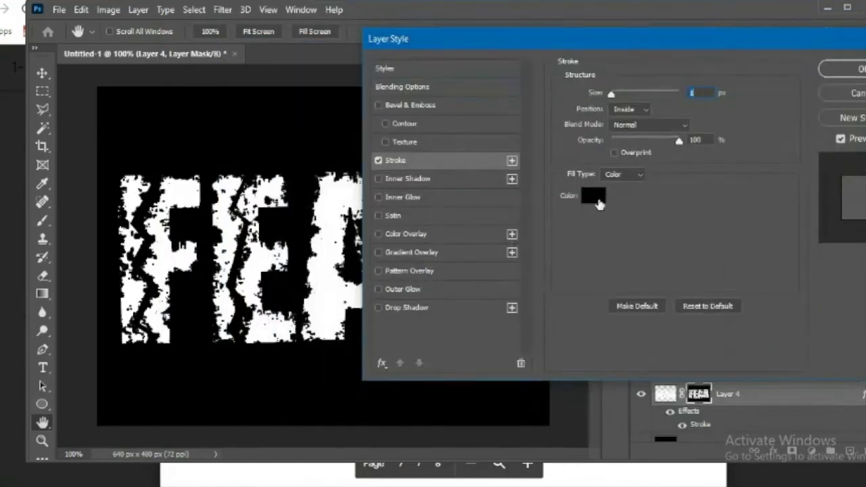
click(618, 176)
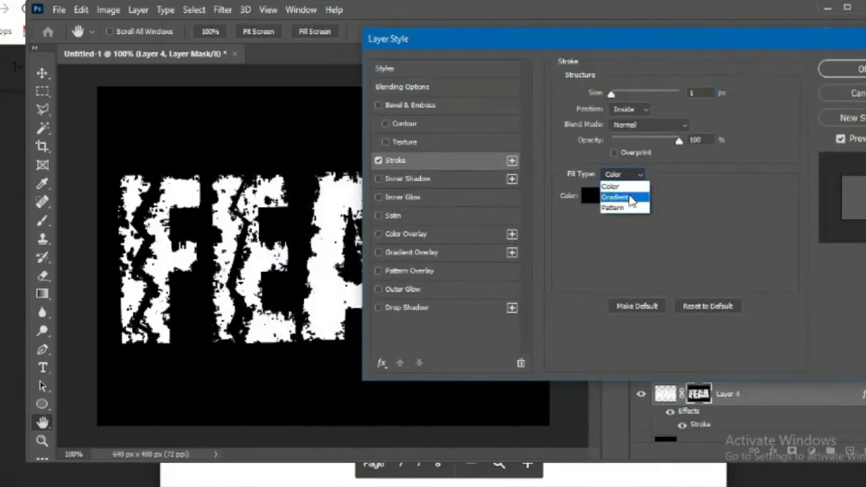
click(629, 201)
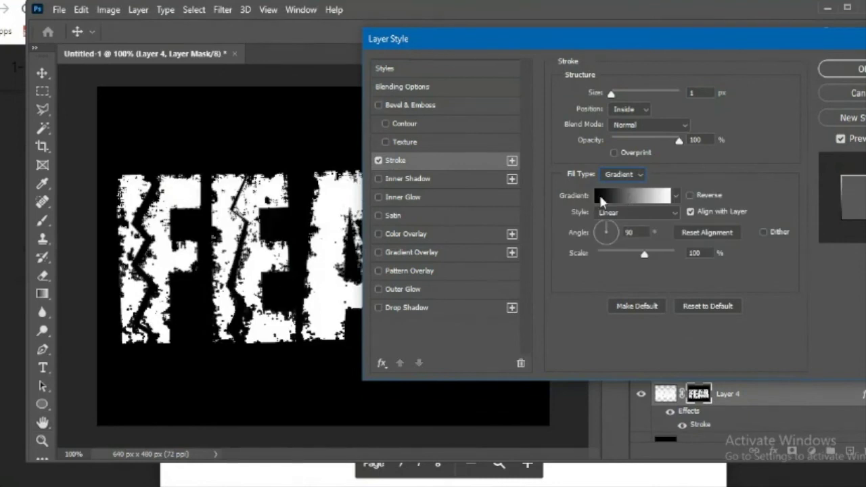
Edit the stroke's gradient, changing its black starting color stop to bright red ff0000
click(602, 198)
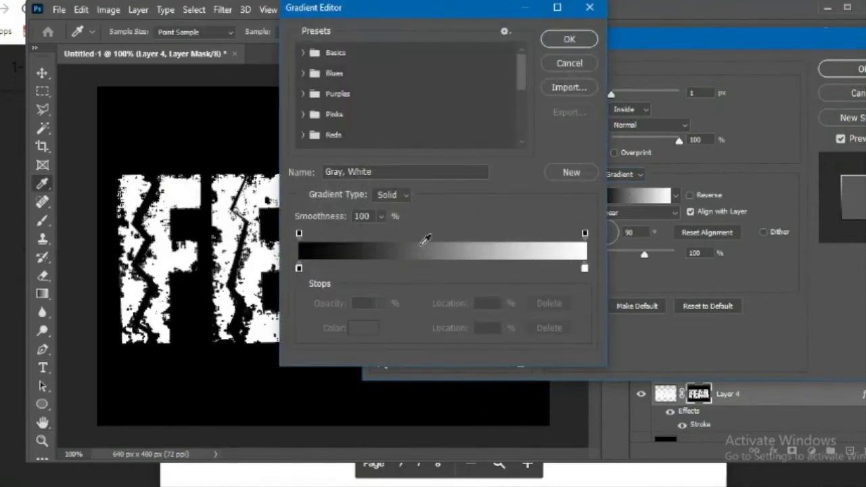
click(299, 269)
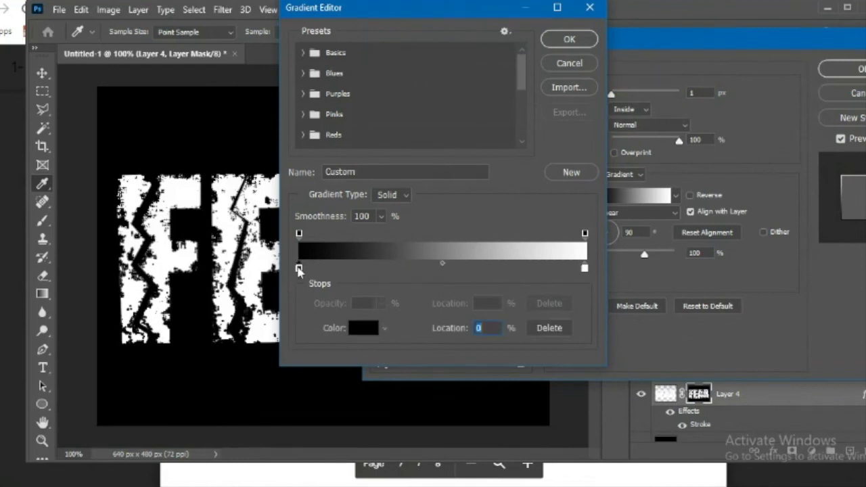
click(363, 328)
click(368, 204)
triple_click(501, 293)
text(ff0000)
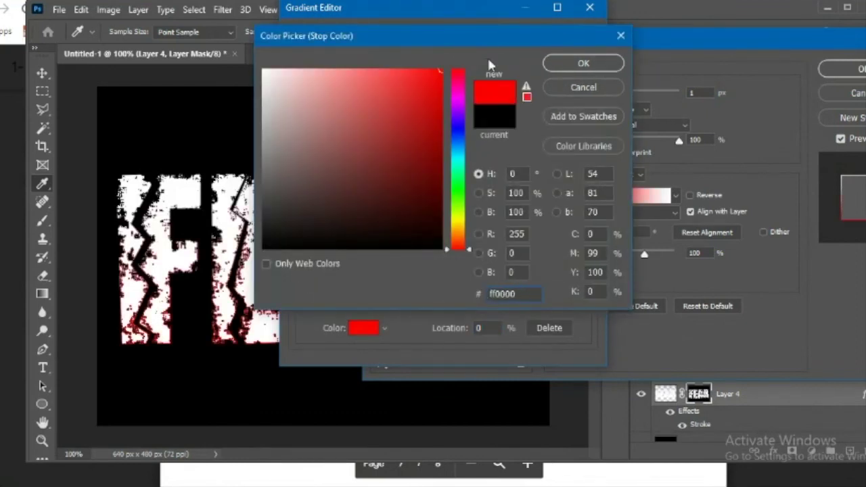
click(585, 63)
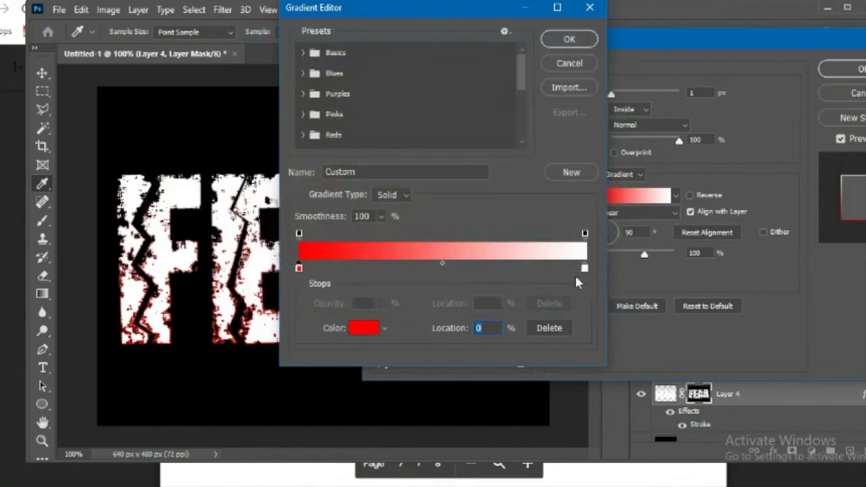
click(571, 40)
Try the stroke's size and opacity settings and raise its gradient scale to 136%
mouse_move(610, 93)
mouse_down()
mouse_move(622, 93)
mouse_move(610, 94)
mouse_up()
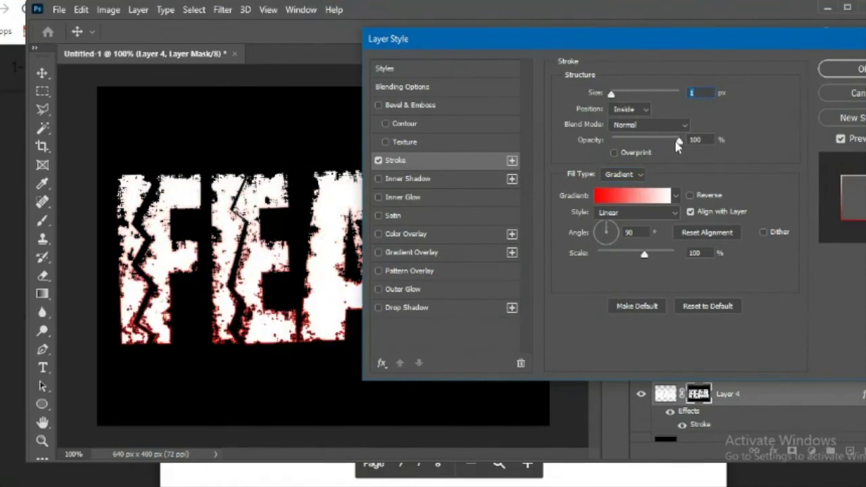
mouse_move(680, 144)
mouse_down()
mouse_move(619, 141)
mouse_move(679, 140)
mouse_up()
mouse_move(644, 257)
mouse_down()
mouse_move(596, 254)
mouse_move(665, 254)
mouse_up()
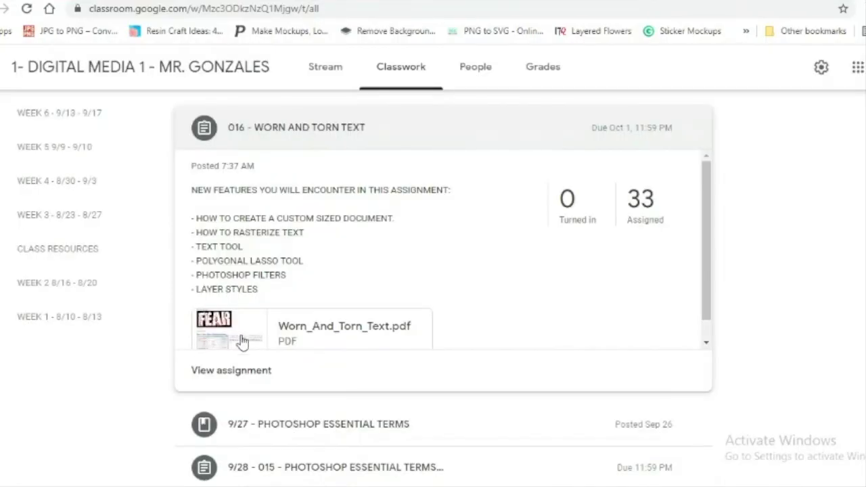
Check the gradient colors on page 8 of Worn_And_Torn_Text.pdf, return to Photoshop, and set the gradient's white end stop to dark red ab0303
click(242, 342)
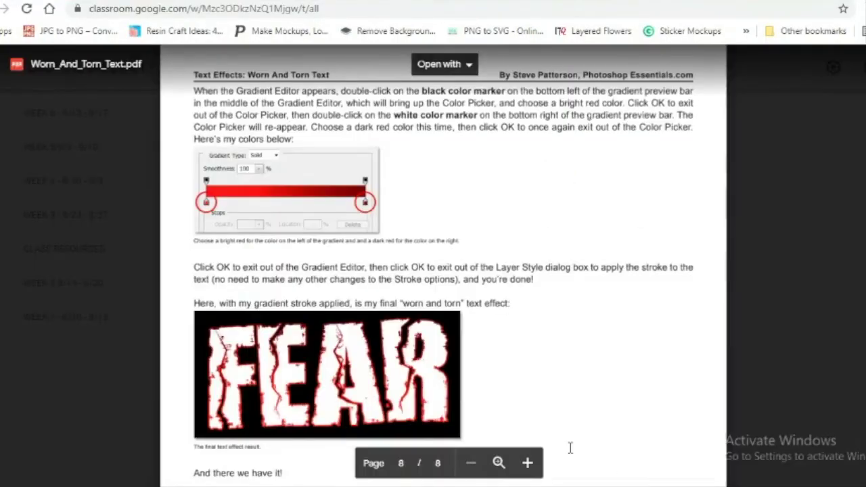
key(alt+Tab)
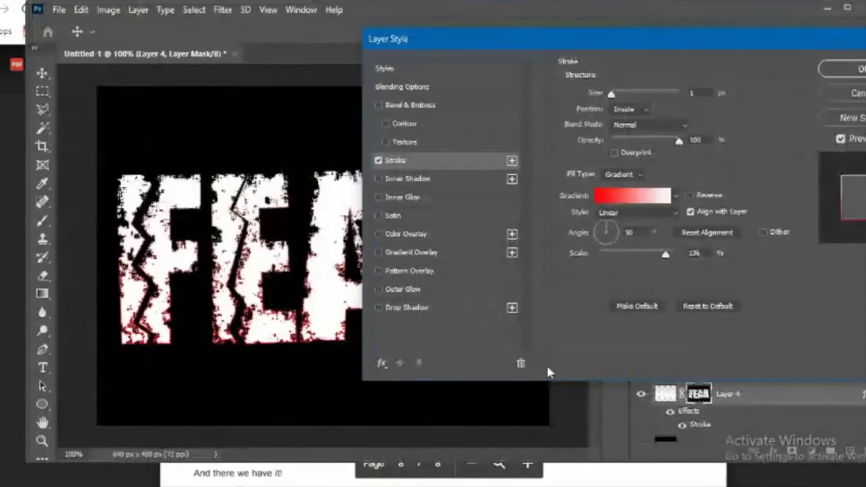
click(628, 195)
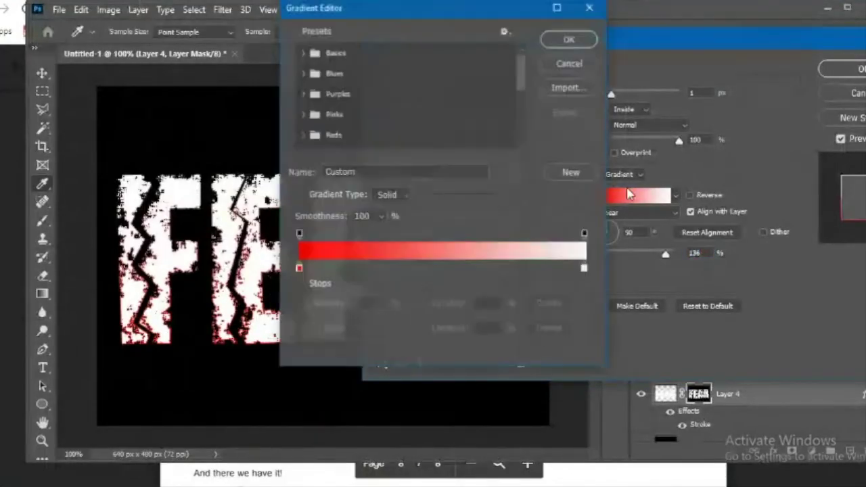
click(584, 268)
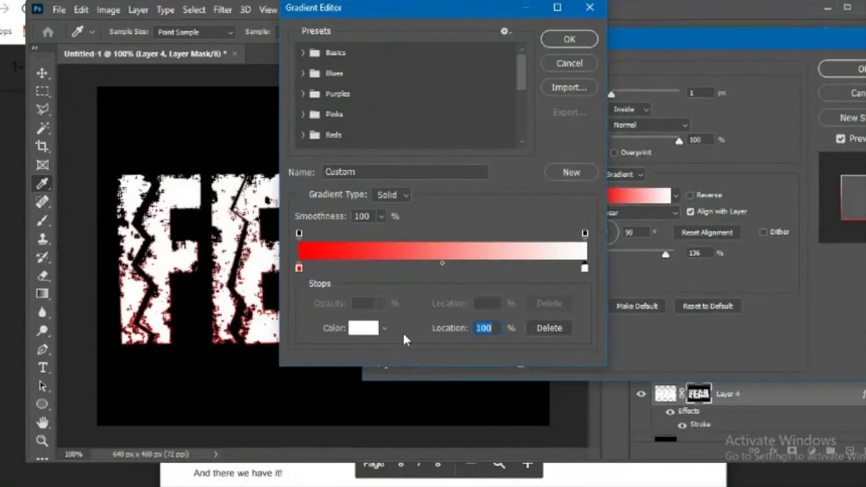
click(363, 328)
text(ab0303)
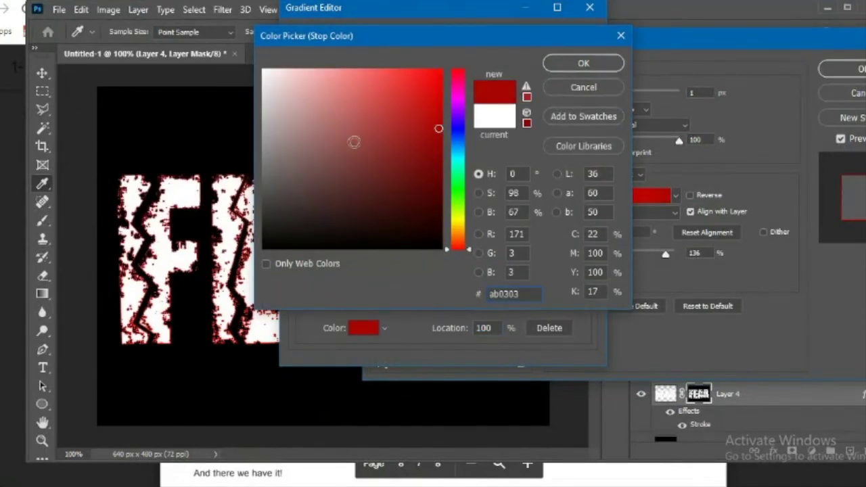
click(583, 63)
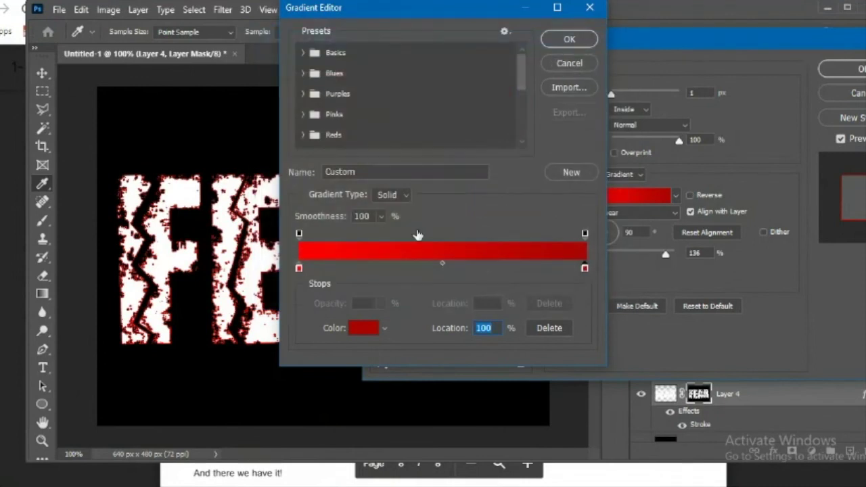
Recheck the gradient's starting stop color, keep it at ff0000, and accept the edited gradient
click(298, 268)
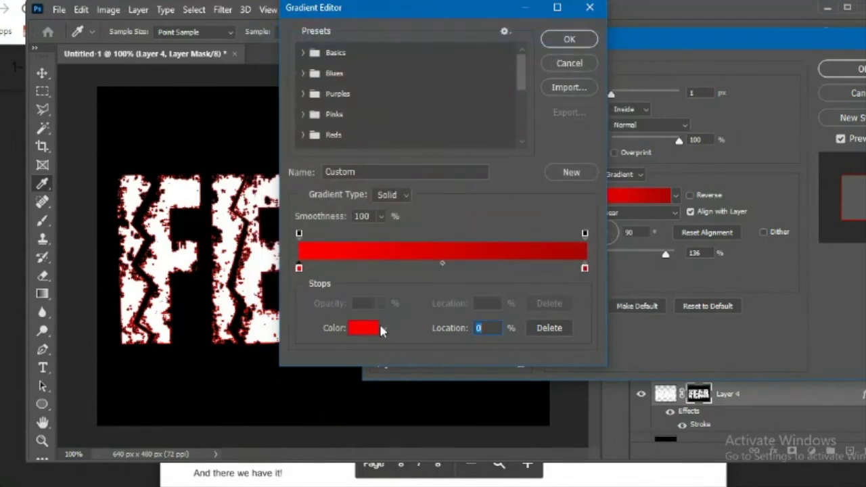
click(363, 328)
mouse_move(340, 162)
mouse_down()
mouse_move(395, 70)
mouse_move(406, 29)
mouse_move(406, 67)
mouse_move(359, 100)
mouse_move(323, 54)
mouse_move(399, 79)
mouse_move(453, 37)
mouse_up()
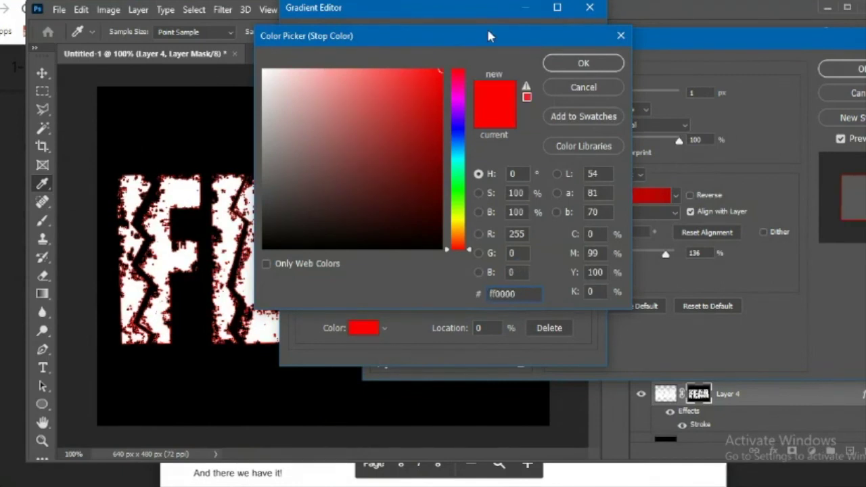
click(562, 58)
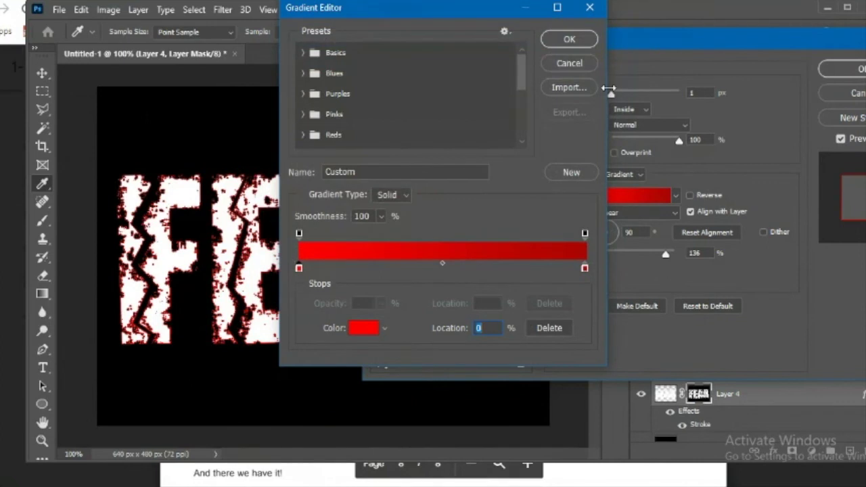
click(586, 42)
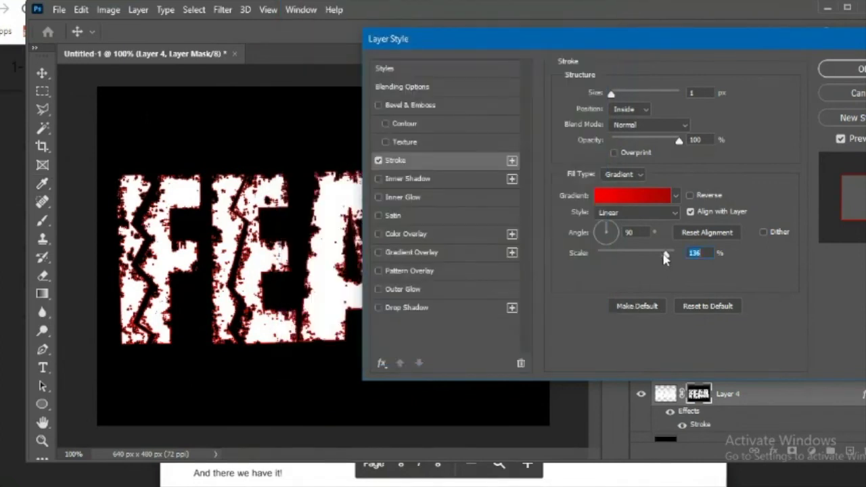
Reduce the stroke's gradient scale, keep the stroke size at its minimum, and apply the layer style
mouse_move(665, 257)
mouse_down()
mouse_move(600, 253)
mouse_move(633, 253)
mouse_up()
drag(612, 97, 612, 97)
click(611, 96)
click(827, 73)
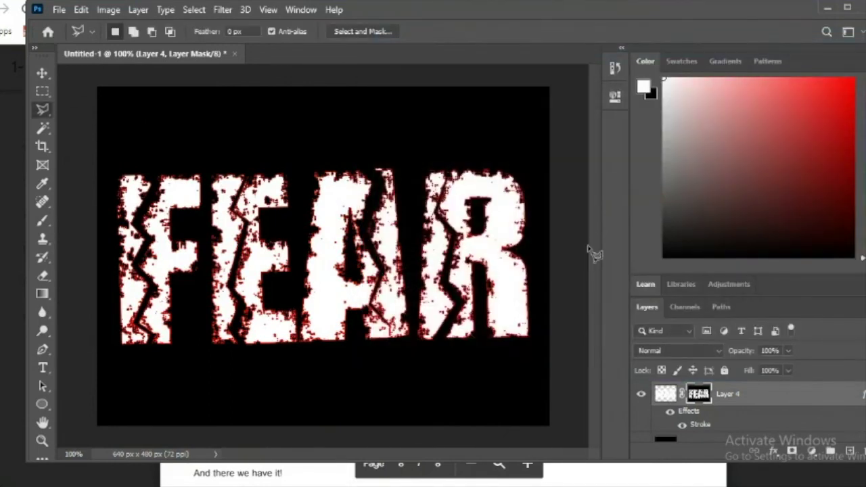
Save the document on the computer's Desktop as a layered Photoshop file named warnandtorn_eg
drag(378, 8, 363, 34)
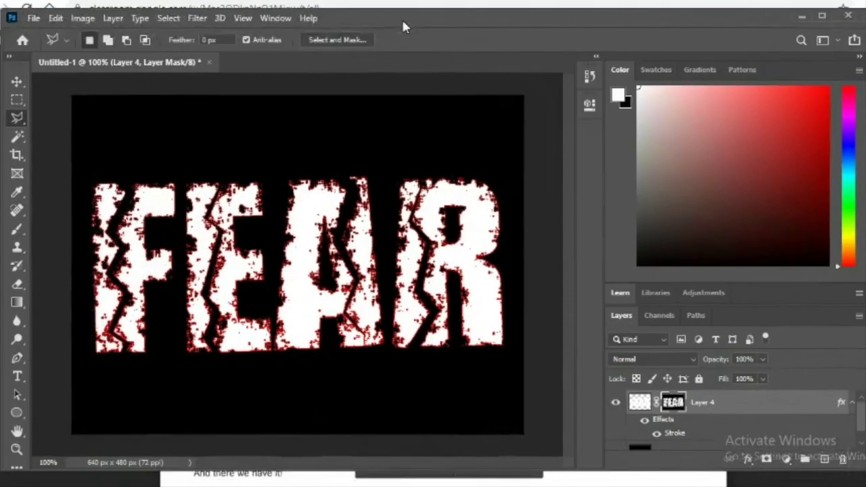
click(32, 21)
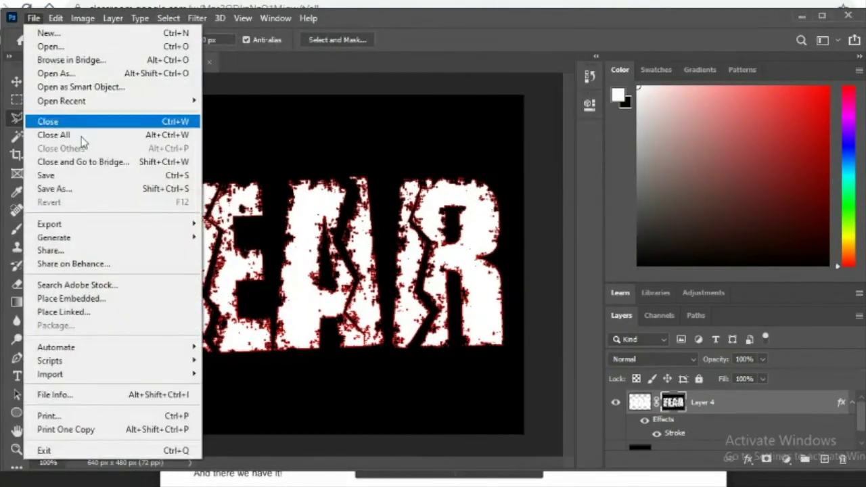
click(92, 189)
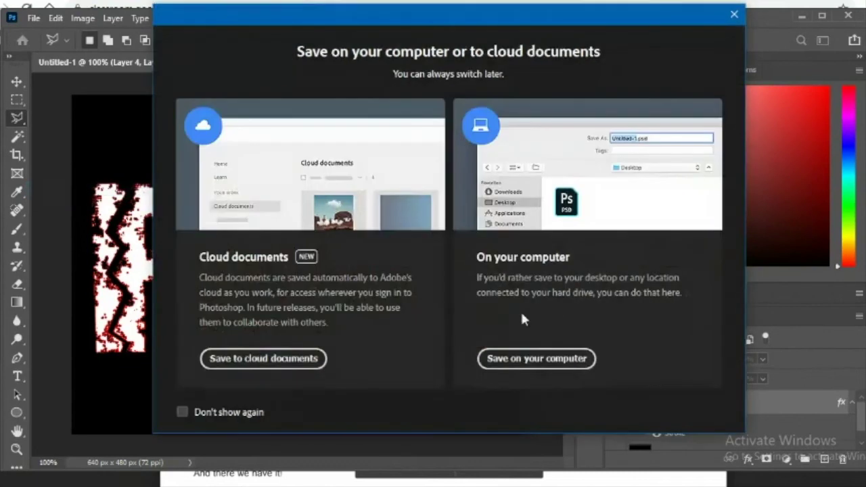
click(535, 357)
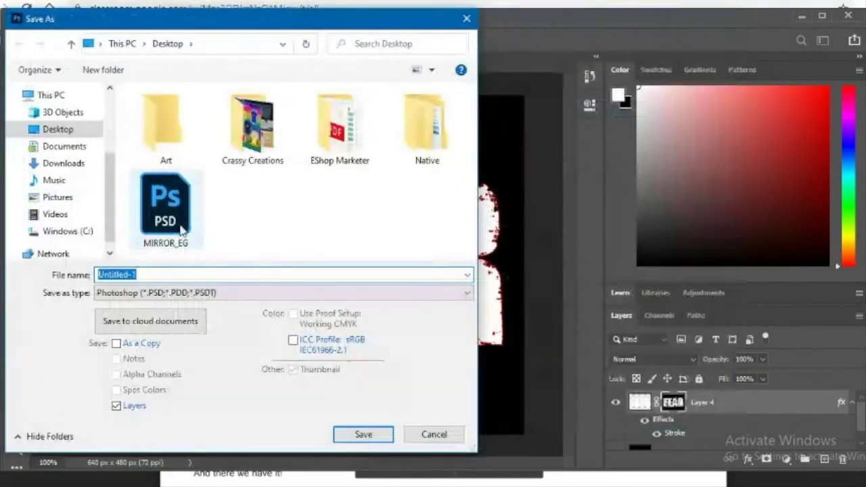
click(150, 277)
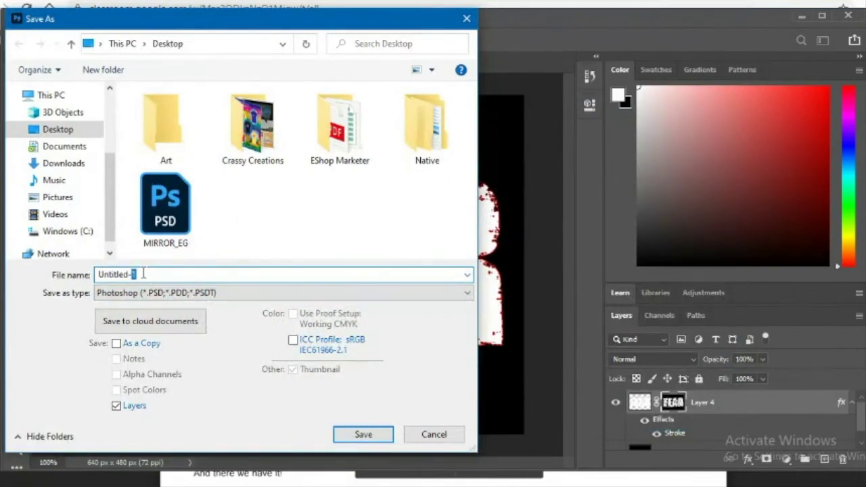
key(BackSpace)
key(BackSpace)
key(BackSpace)
key(BackSpace)
key(BackSpace)
text(war)
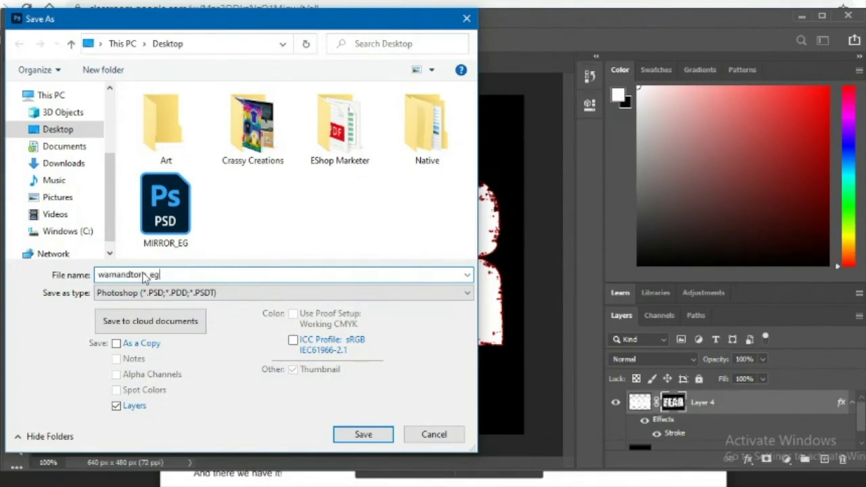
text(nandtorn_eg)
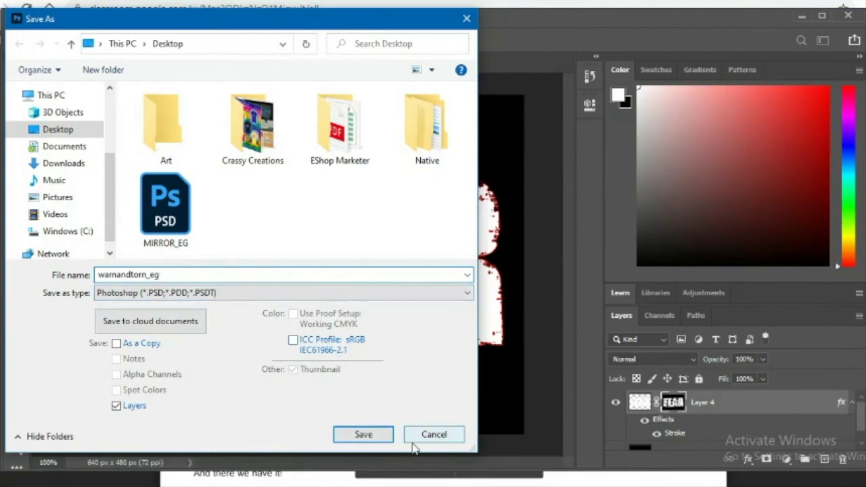
click(389, 438)
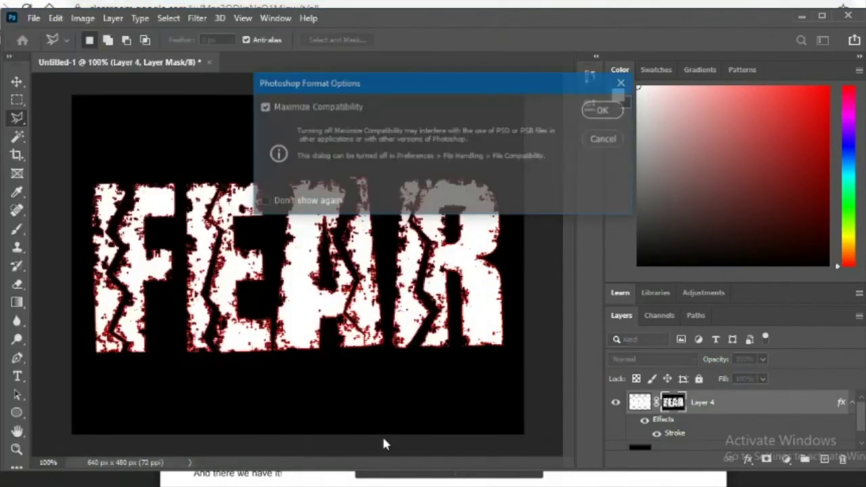